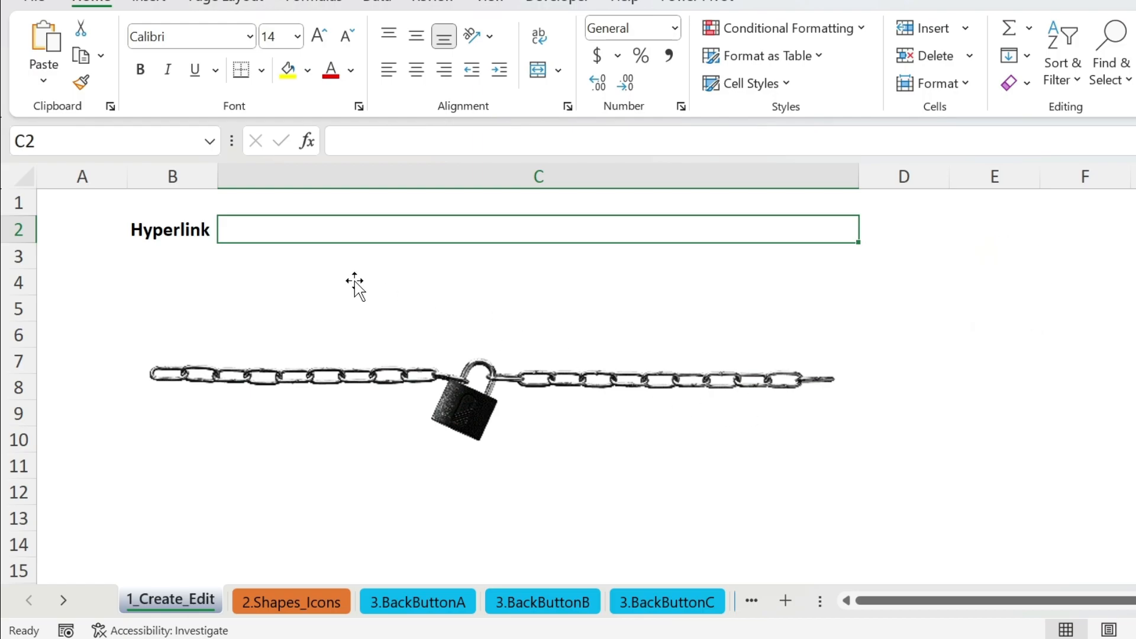
# Paste the YouTube channel URL into C2, then re-commit it from the formula bar so it becomes a hyperlink.
pyautogui.write('https://www.youtube.com/channel/UC9chqjpejwqwZ96xBwCtbNw')
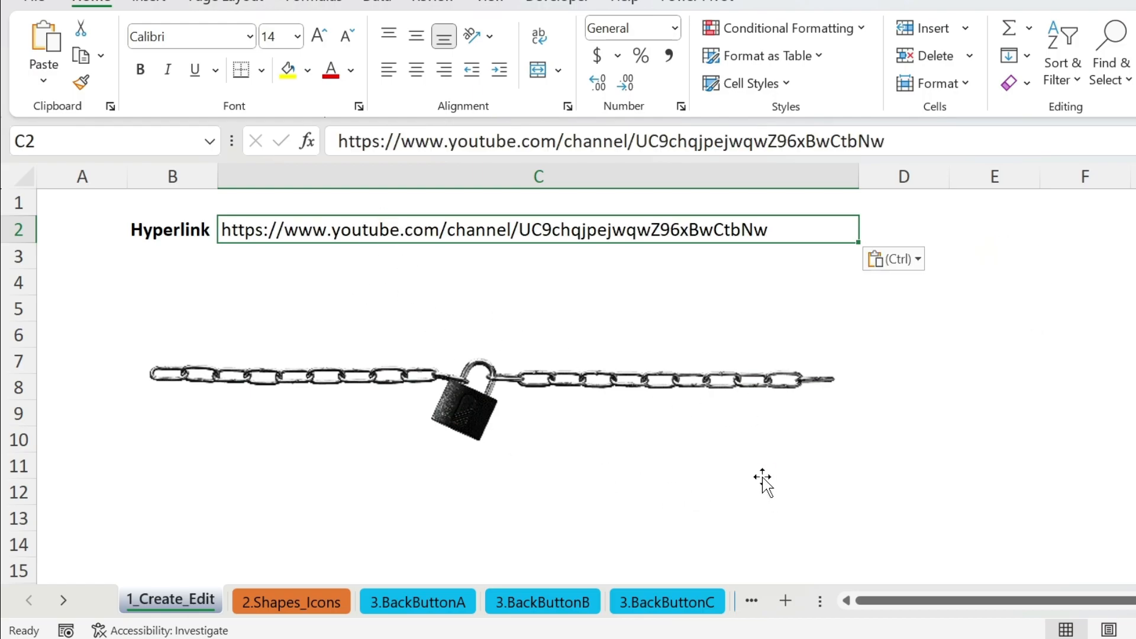
pyautogui.press('Return')
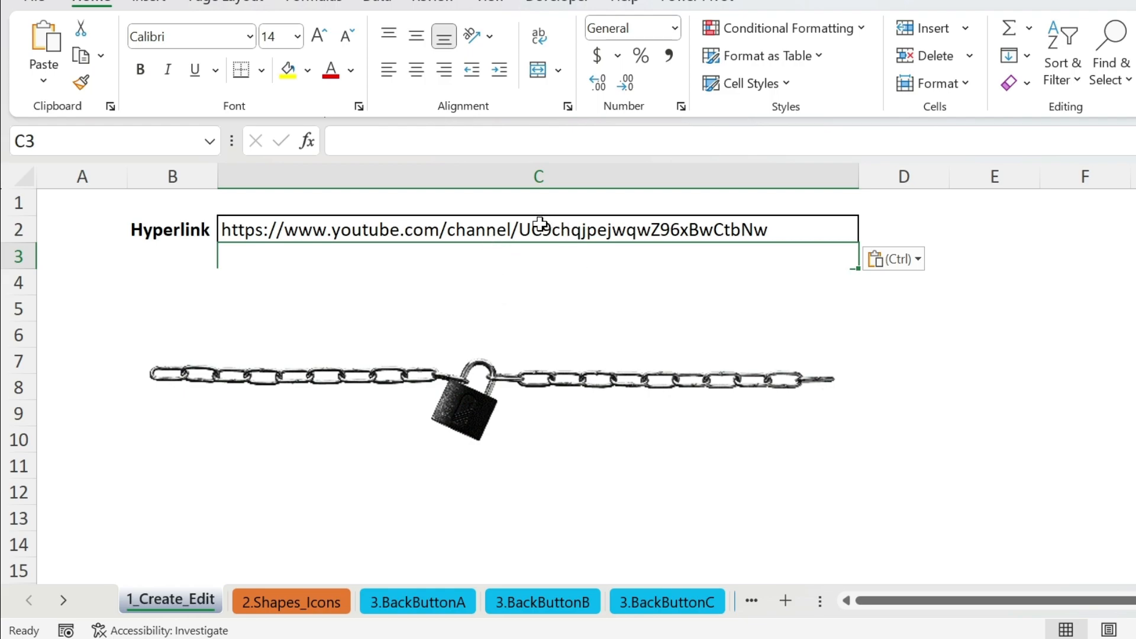
pyautogui.click(502, 229)
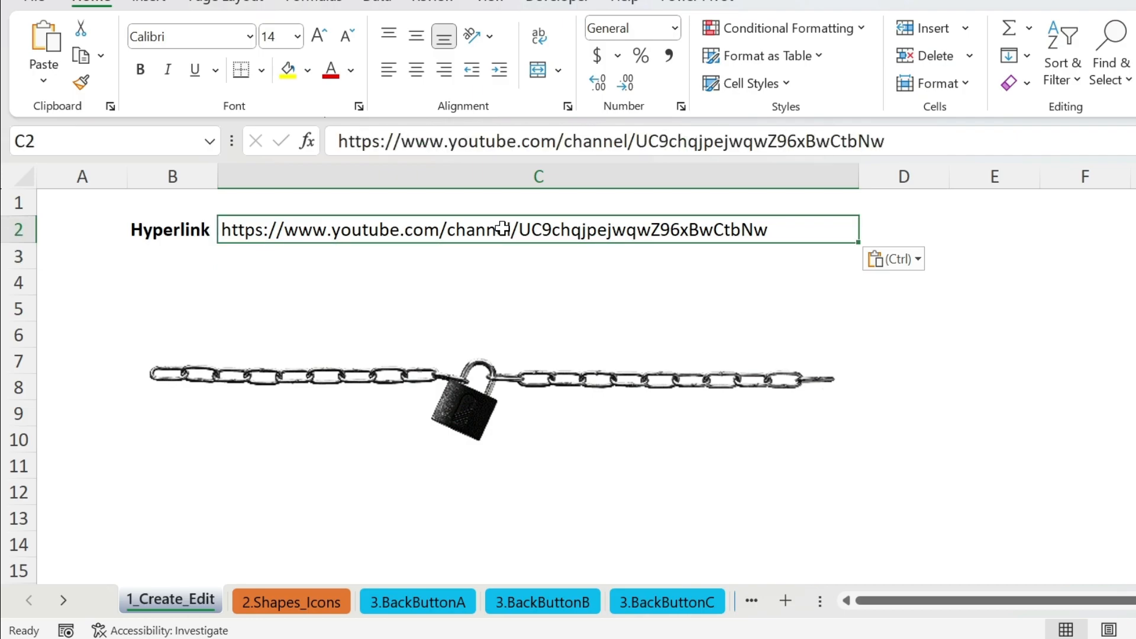
pyautogui.click(908, 133)
pyautogui.press('Return')
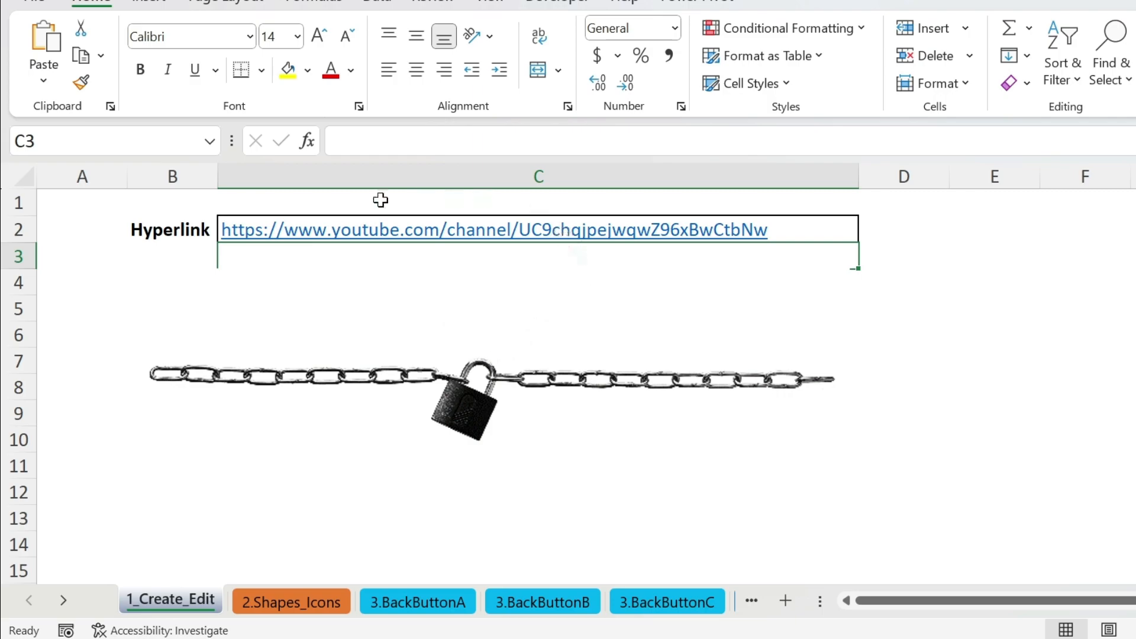
# Follow the C2 link to the EXCEL WIZARD IN MINUTES channel, then close it and return to Excel.
pyautogui.click(454, 233)
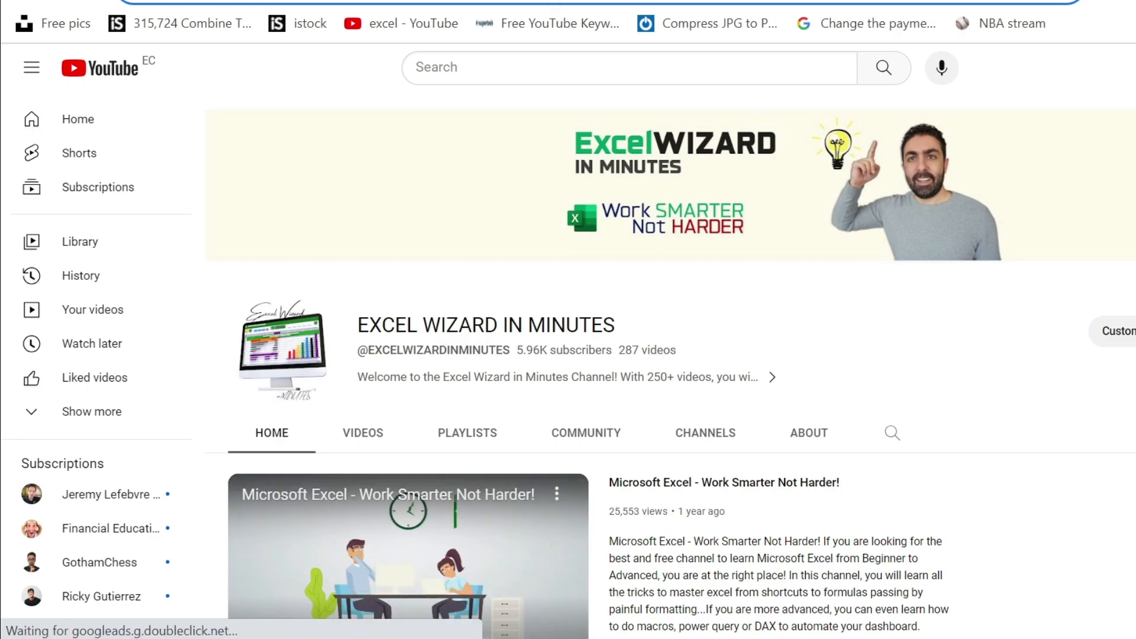
pyautogui.hotkey('ctrl', 'w')
pyautogui.hotkey('alt', 'Tab')
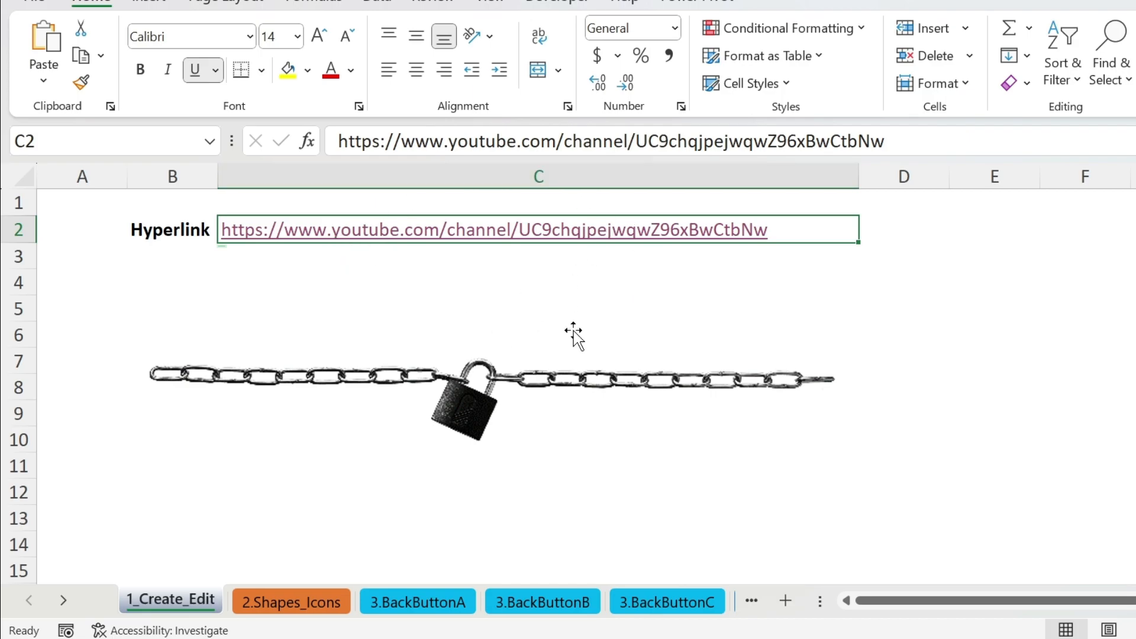
# Edit the C2 hyperlink to display 'Subscribe' with the ScreenTip 'More Learnings'.
pyautogui.rightClick(337, 240)
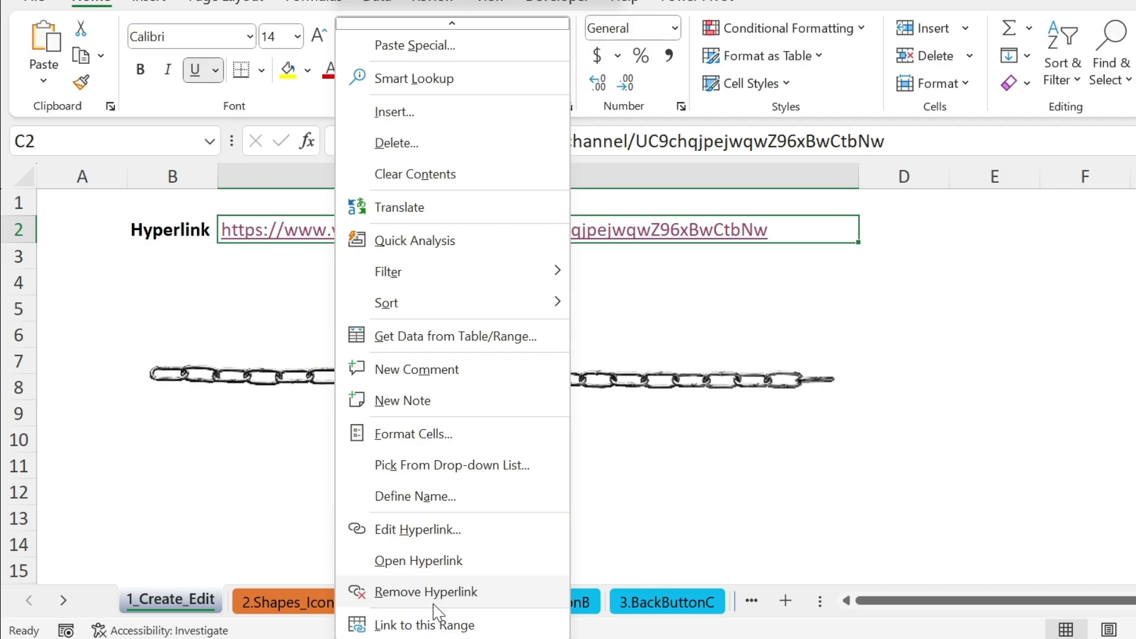
pyautogui.click(419, 529)
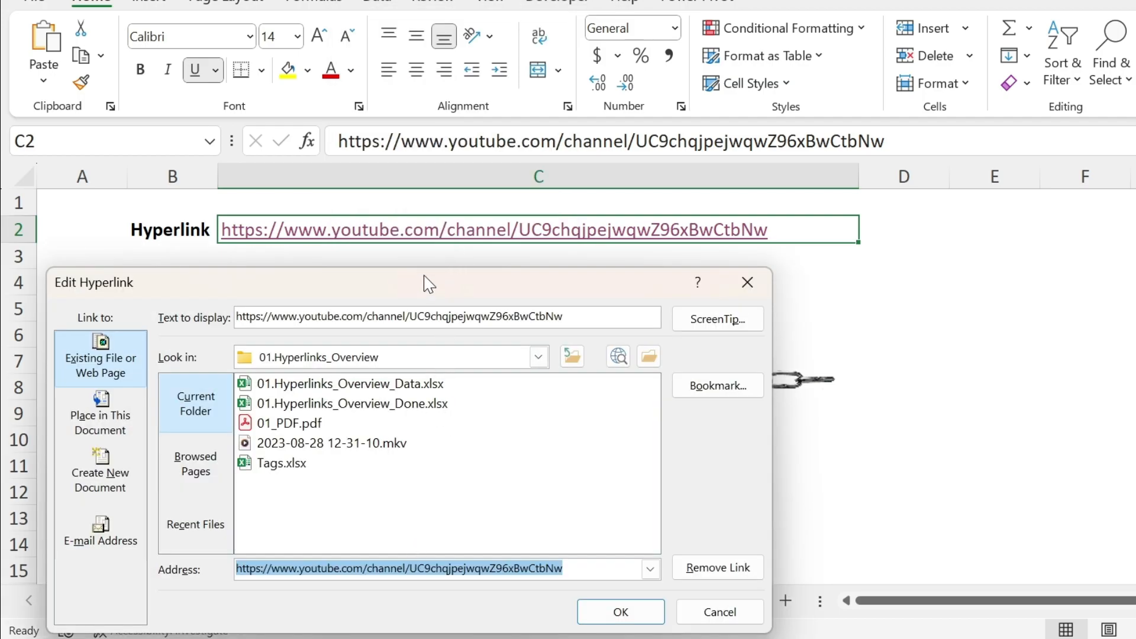
pyautogui.moveTo(429, 284); pyautogui.dragTo(566, 86)
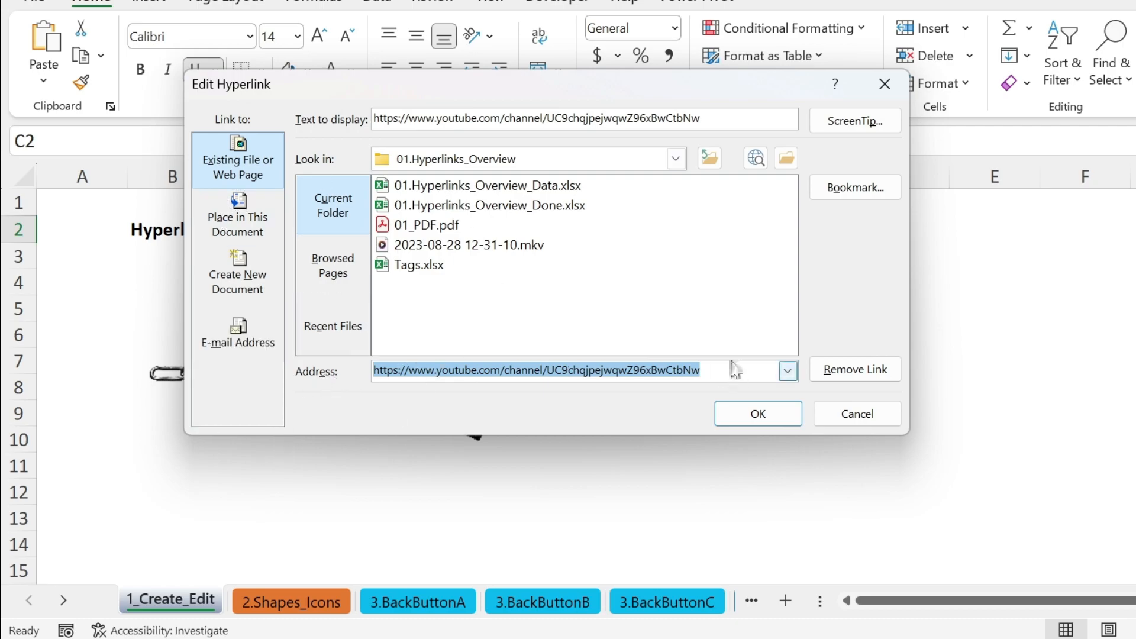
pyautogui.moveTo(724, 118); pyautogui.dragTo(261, 137)
pyautogui.hotkey('ctrl', 'c')
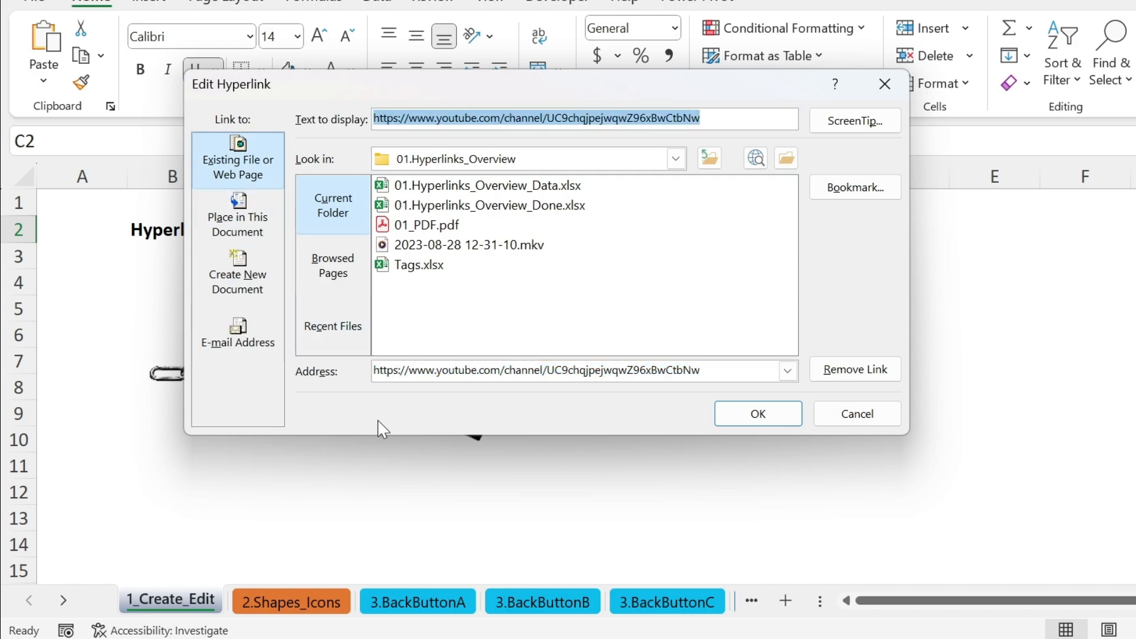
pyautogui.write('Subsc')
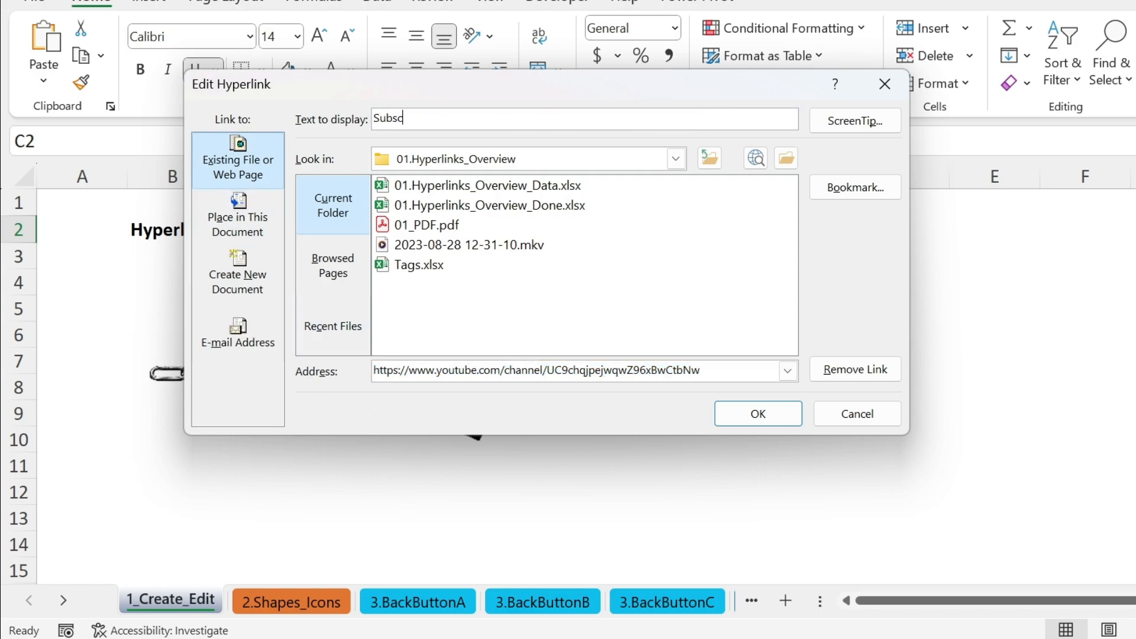
pyautogui.click(867, 120)
pyautogui.moveTo(357, 471); pyautogui.dragTo(458, 197)
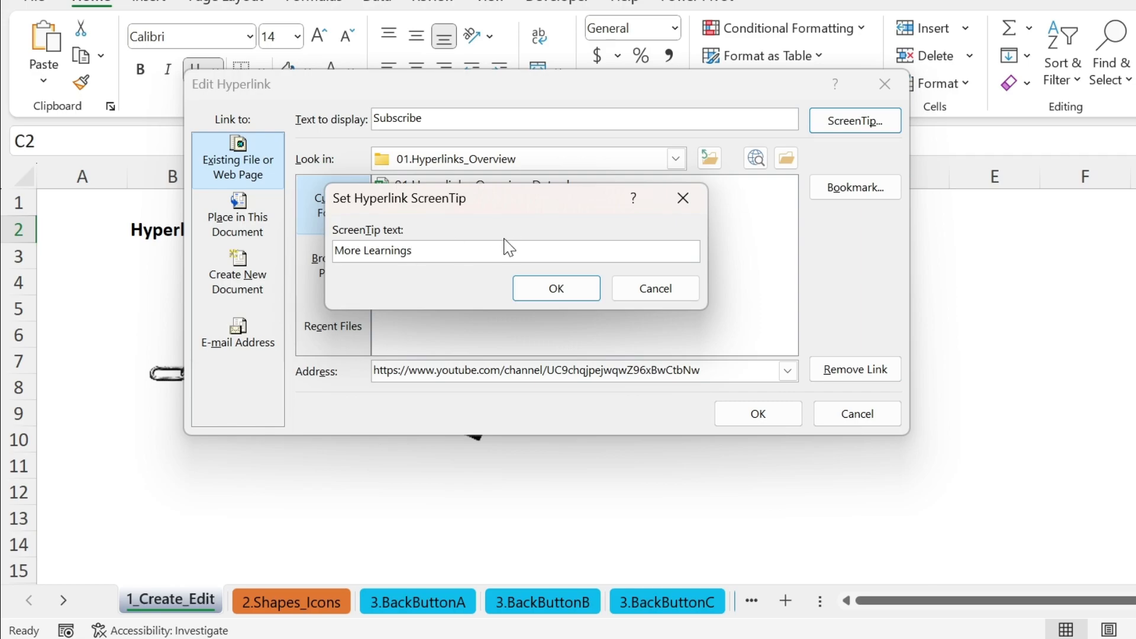
pyautogui.click(556, 288)
pyautogui.click(736, 413)
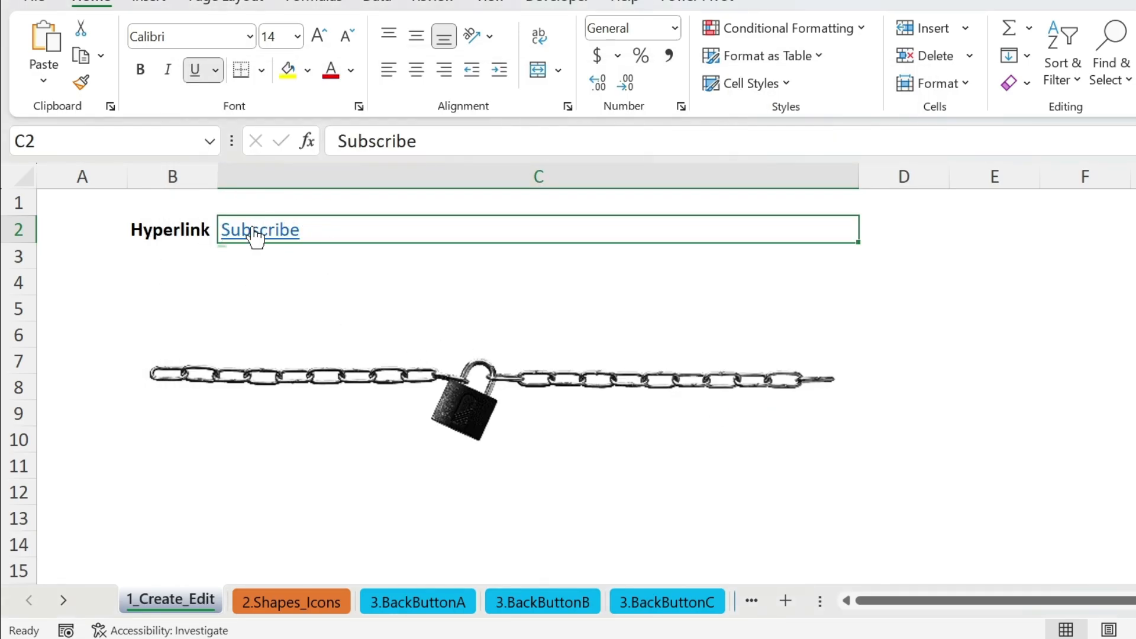
pyautogui.moveTo(255, 236)
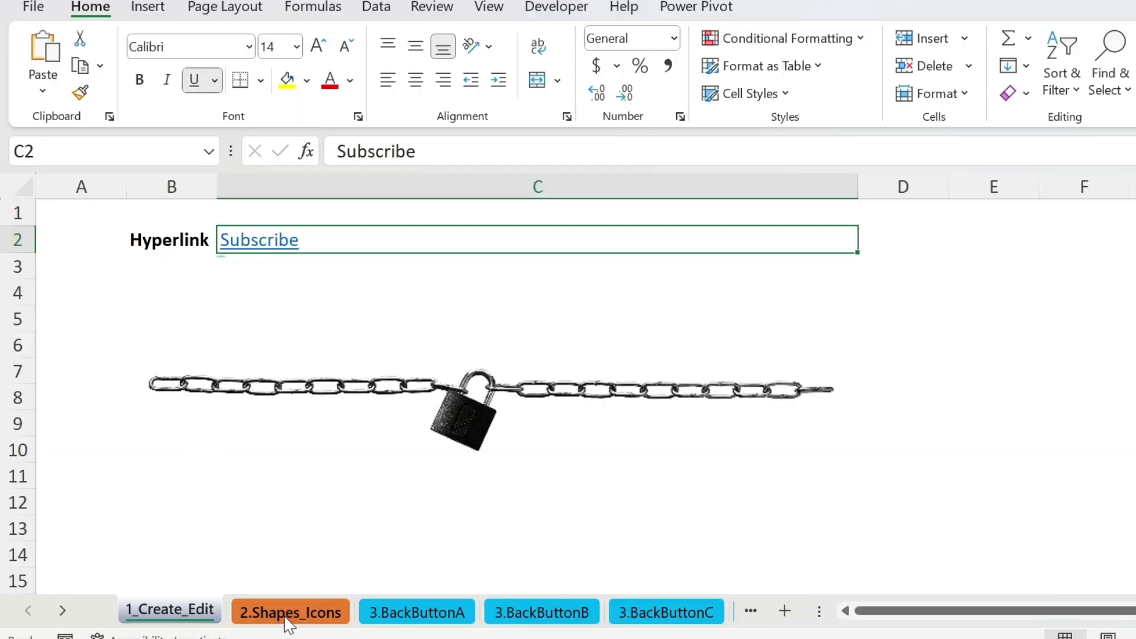
# On the 2.Shapes_Icons sheet, draw a rounded rectangle over cells C2:D3.
pyautogui.click(290, 615)
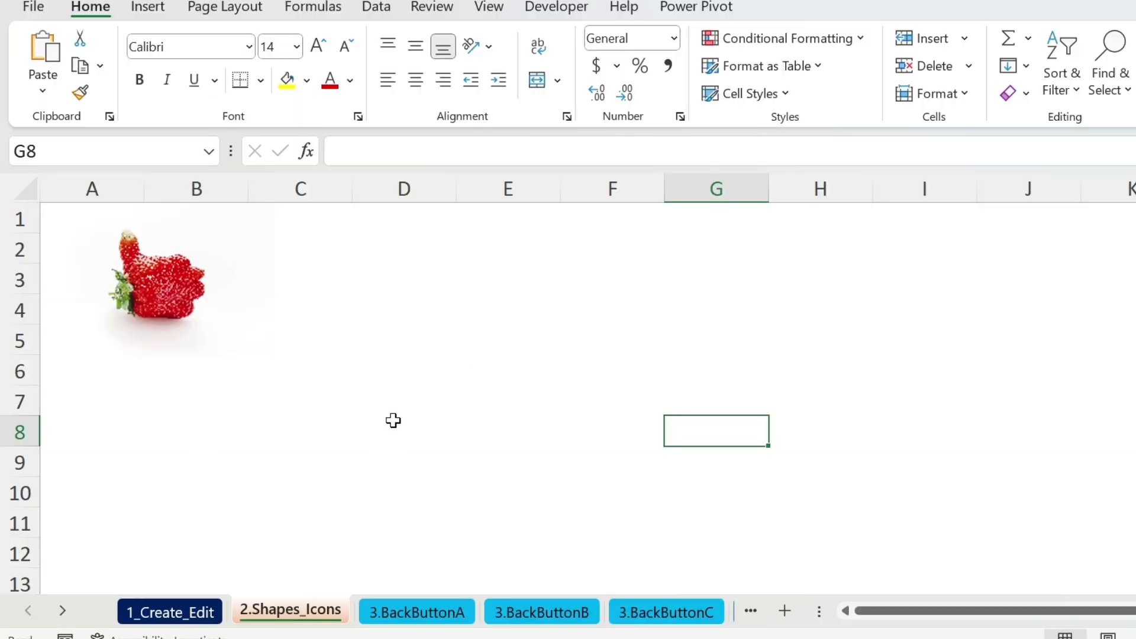
pyautogui.click(148, 9)
pyautogui.click(265, 60)
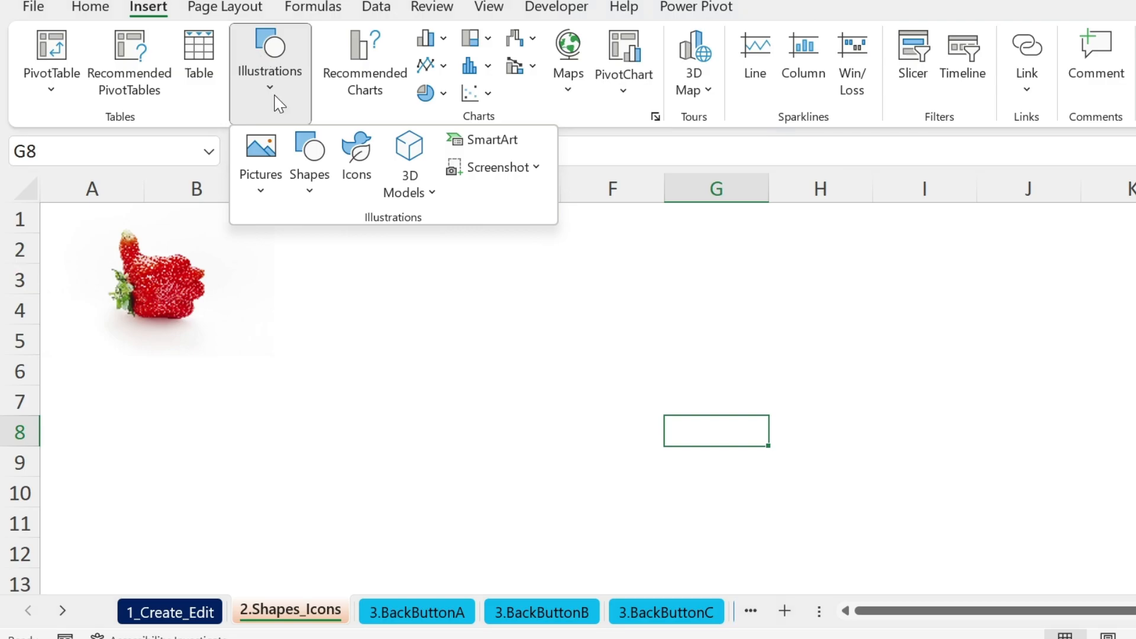
pyautogui.click(309, 152)
pyautogui.click(408, 257)
pyautogui.moveTo(290, 228); pyautogui.dragTo(427, 278)
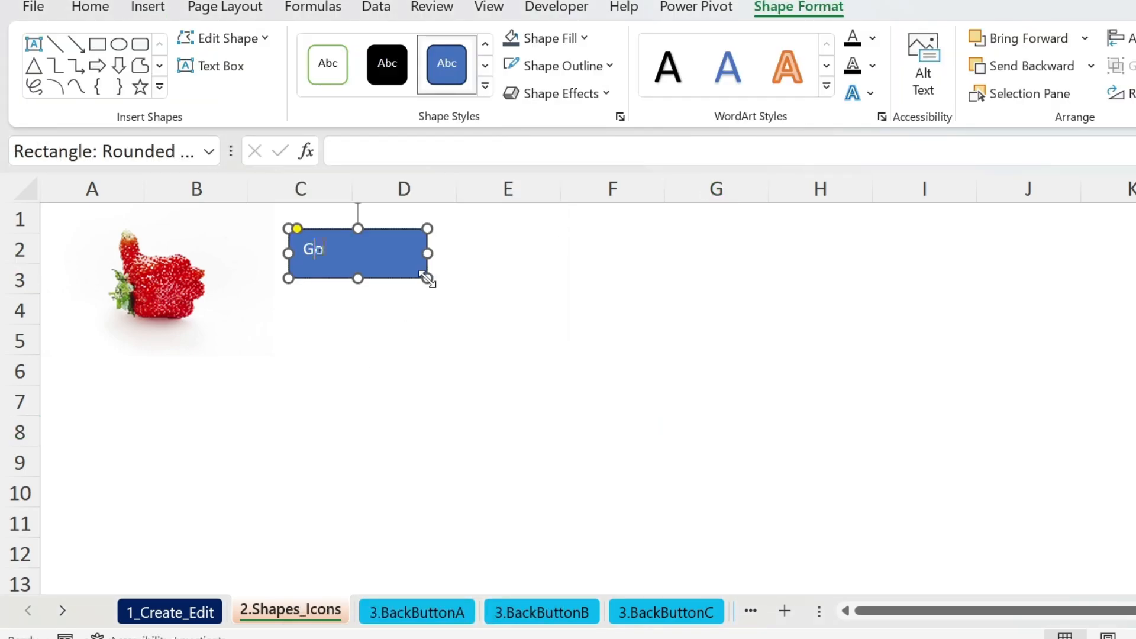
# Give the Go Back rectangle a dark slate fill.
pyautogui.click(460, 358)
pyautogui.click(388, 272)
pyautogui.click(520, 47)
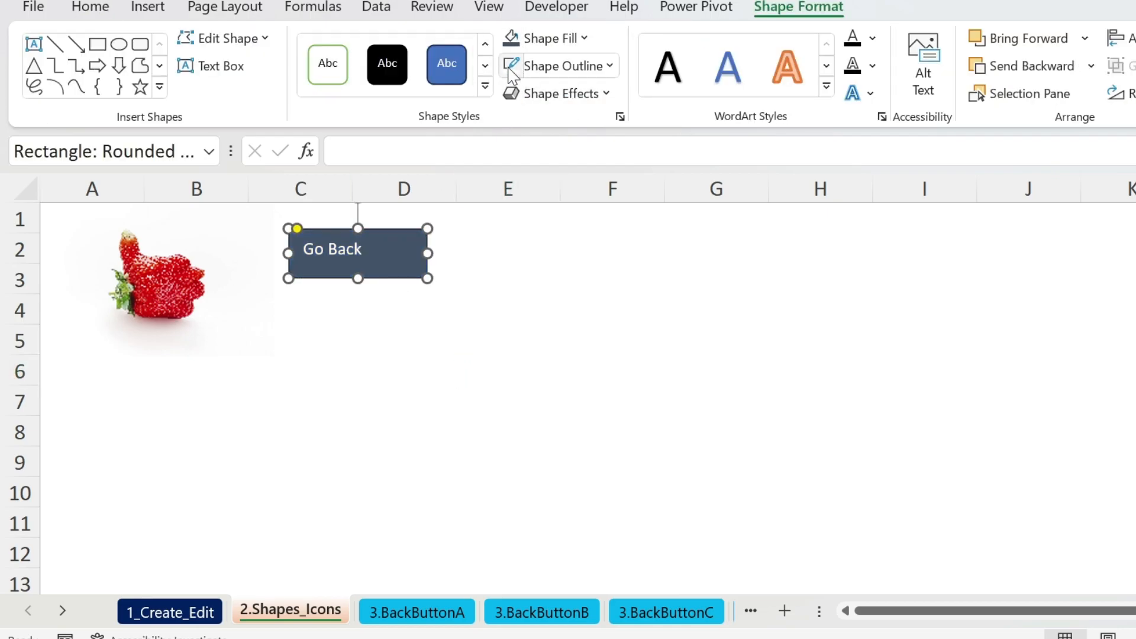
pyautogui.click(479, 271)
# Start a hyperlink on the Go Back shape, trying the pasted URL and workbook files before clearing the address.
pyautogui.rightClick(379, 260)
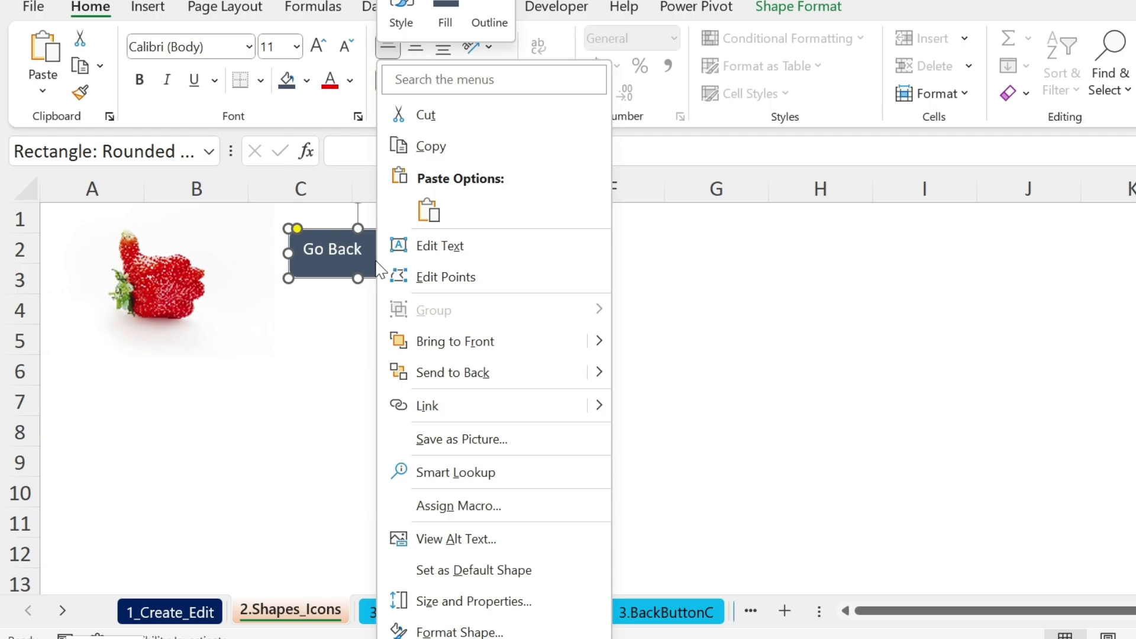
pyautogui.click(452, 408)
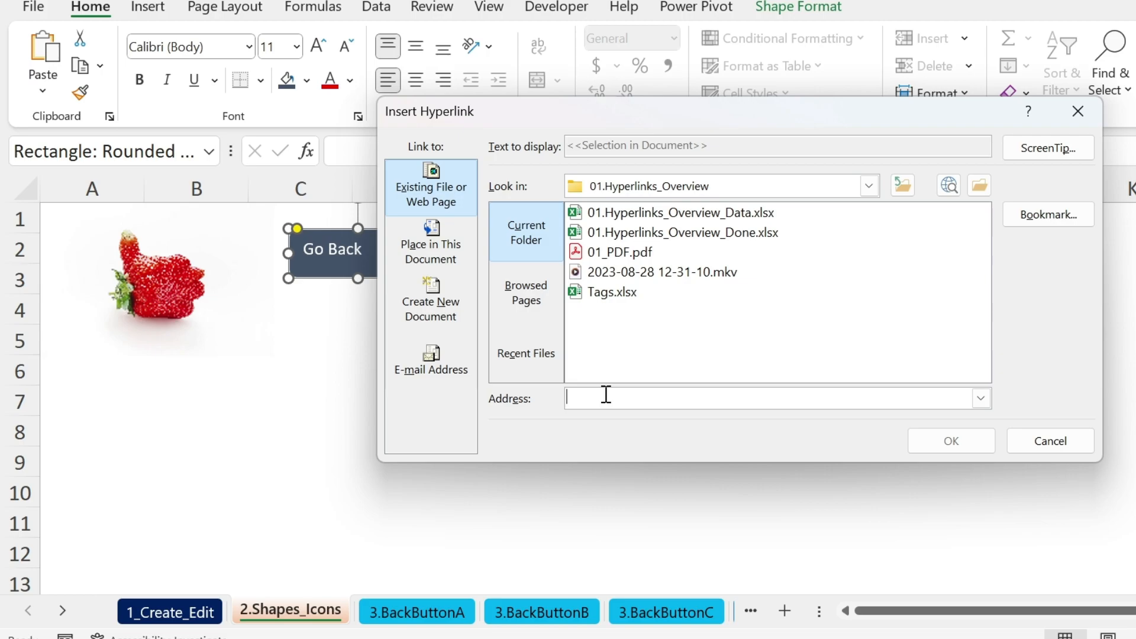
pyautogui.hotkey('ctrl', 'v')
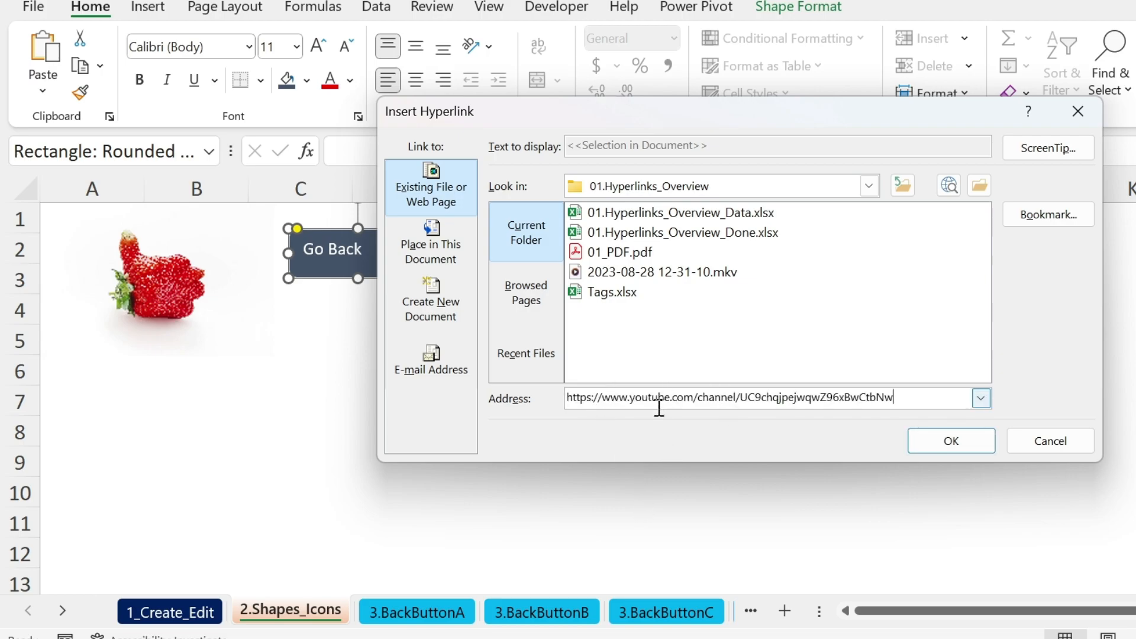
pyautogui.moveTo(934, 405); pyautogui.dragTo(464, 406)
pyautogui.press('BackSpace')
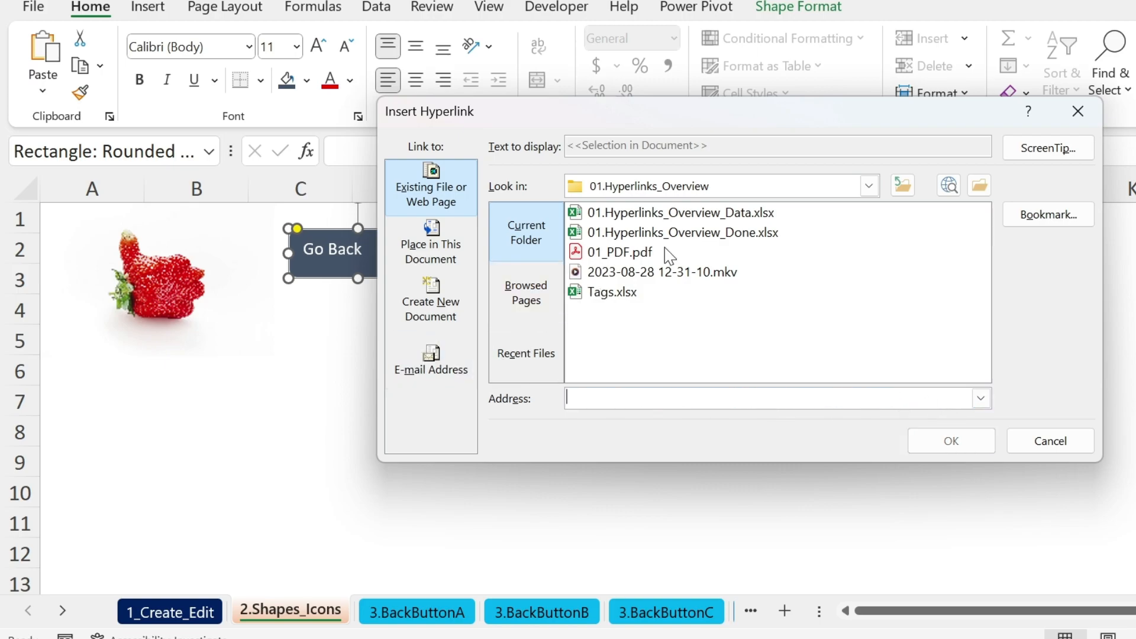
pyautogui.click(625, 214)
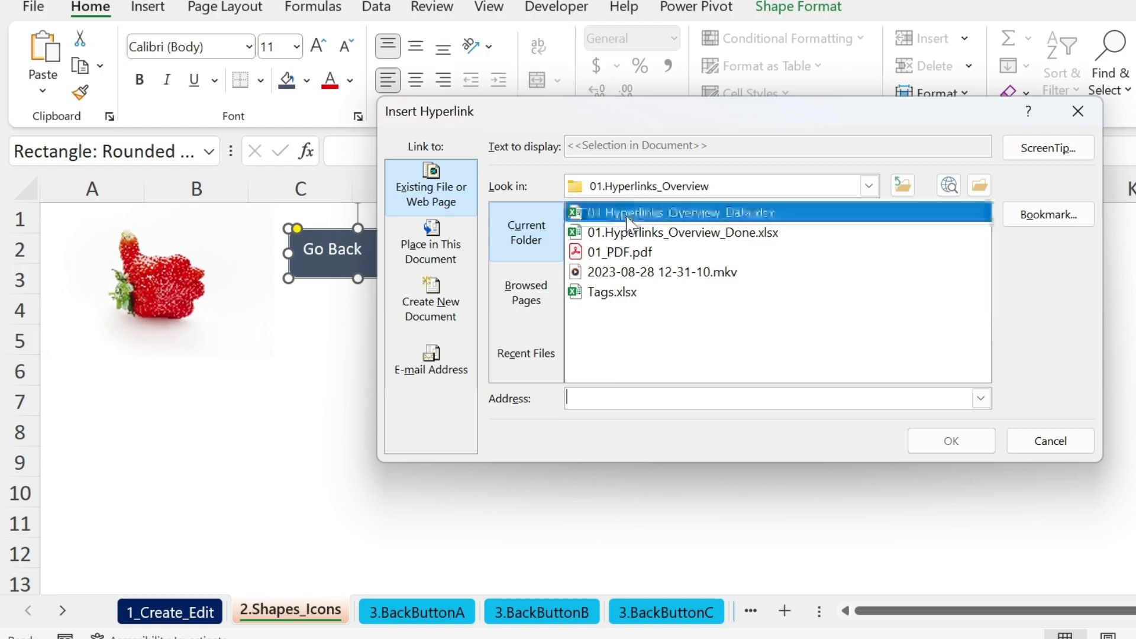
pyautogui.click(620, 256)
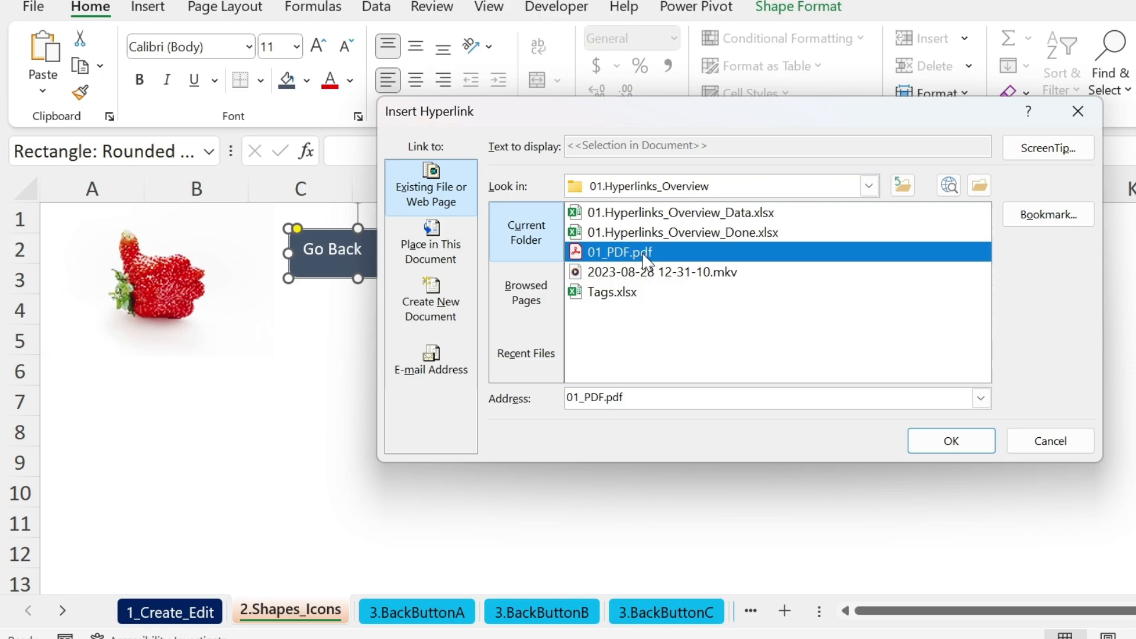
# Target Place in This Document, sheet 1_Create_Edit, cell reference C2, and confirm.
pyautogui.click(443, 243)
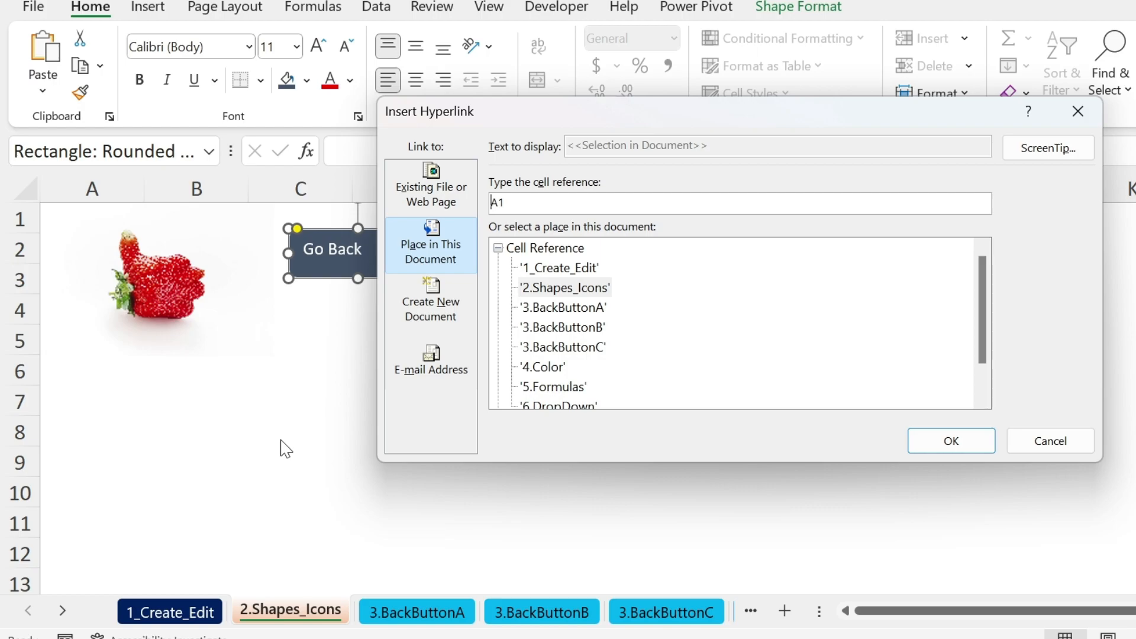
pyautogui.scroll(-1, 598, 355)
pyautogui.scroll(1, 574, 313)
pyautogui.click(554, 273)
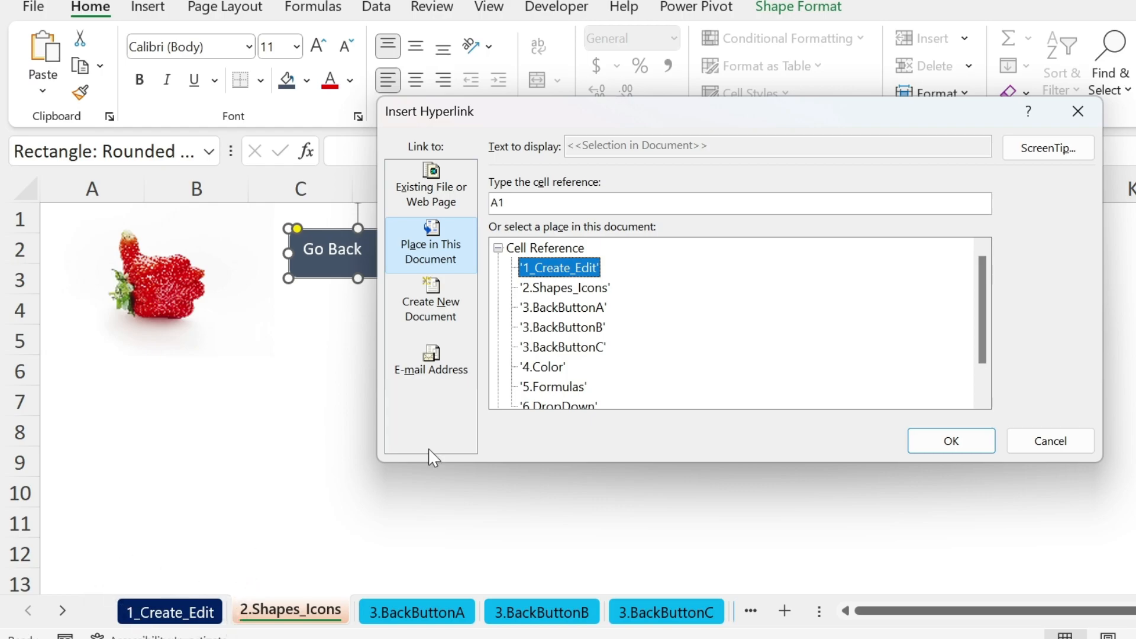
pyautogui.doubleClick(496, 199)
pyautogui.write('C2')
pyautogui.click(976, 448)
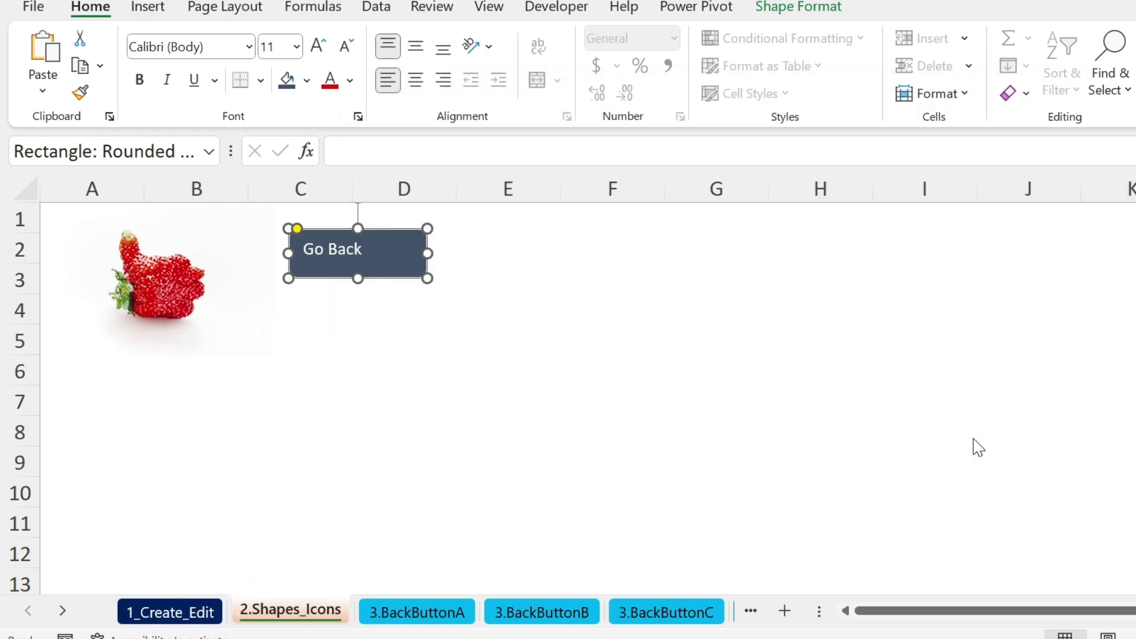
pyautogui.click(537, 365)
# Test the Go Back link to 1_Create_Edit, then return to the 2.Shapes_Icons sheet.
pyautogui.click(411, 281)
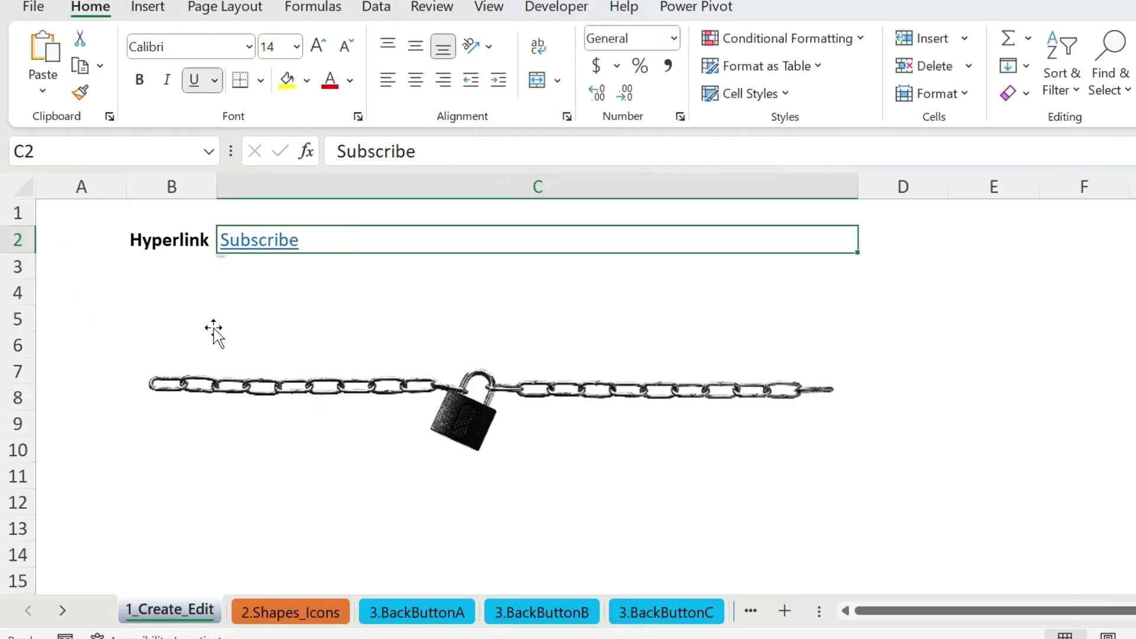
pyautogui.click(261, 600)
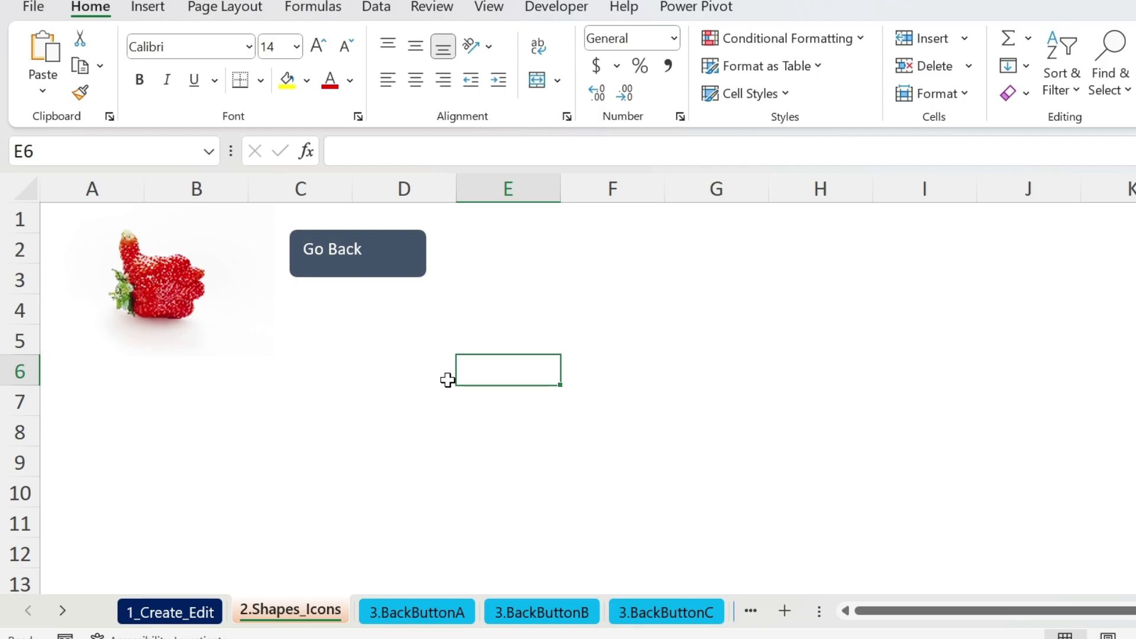
pyautogui.click(148, 7)
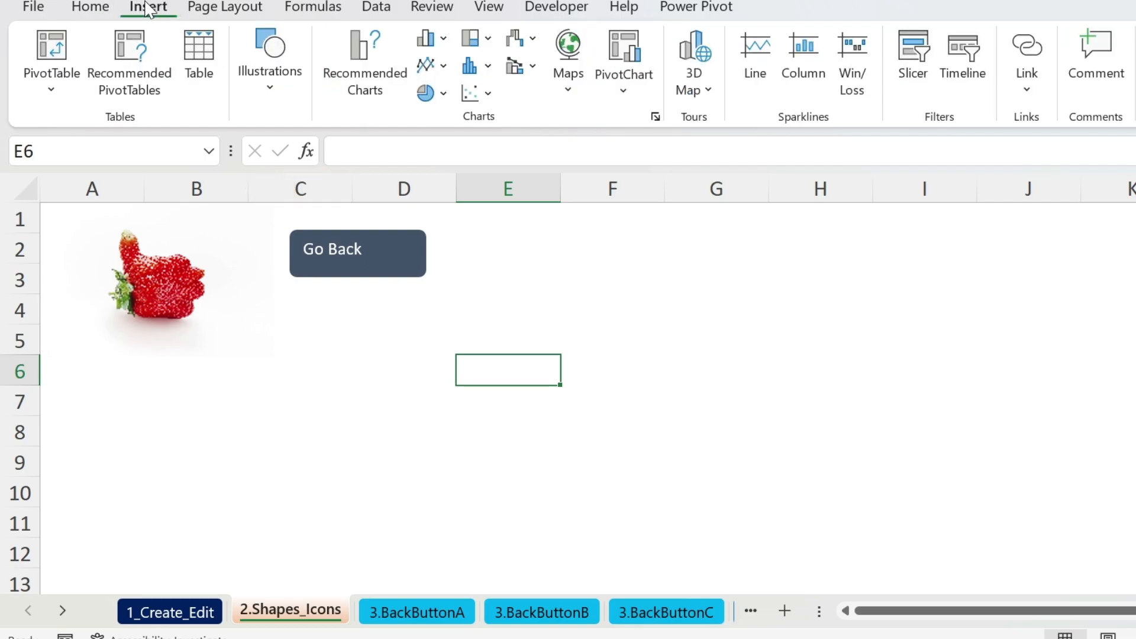
# Insert the abacus stock icon and place it just below the Go Back shape.
pyautogui.click(271, 59)
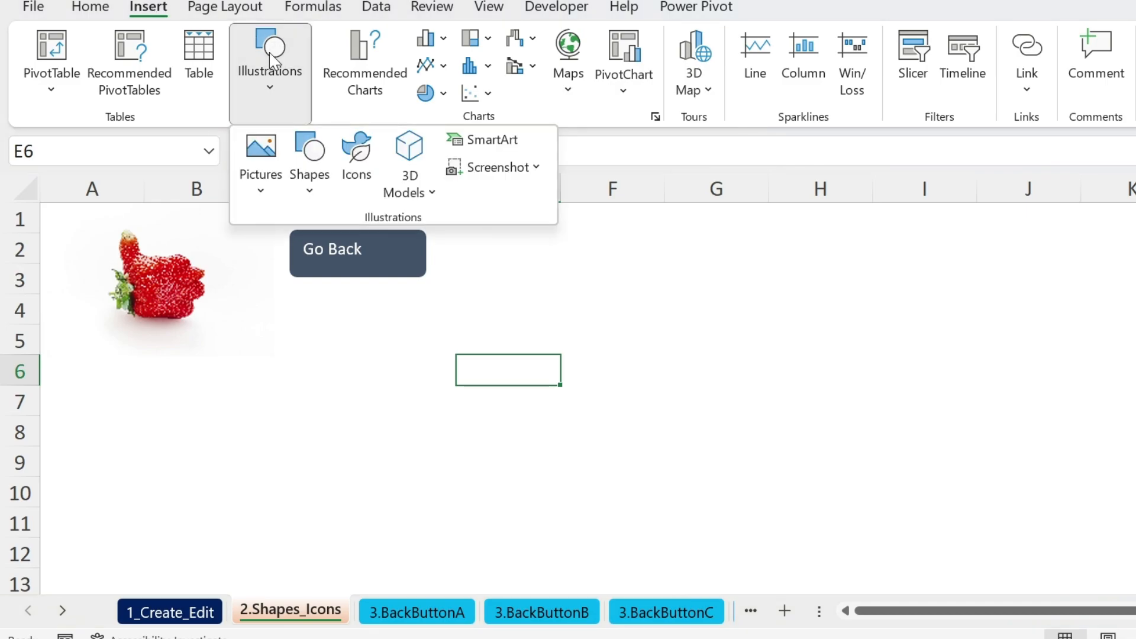
pyautogui.click(355, 153)
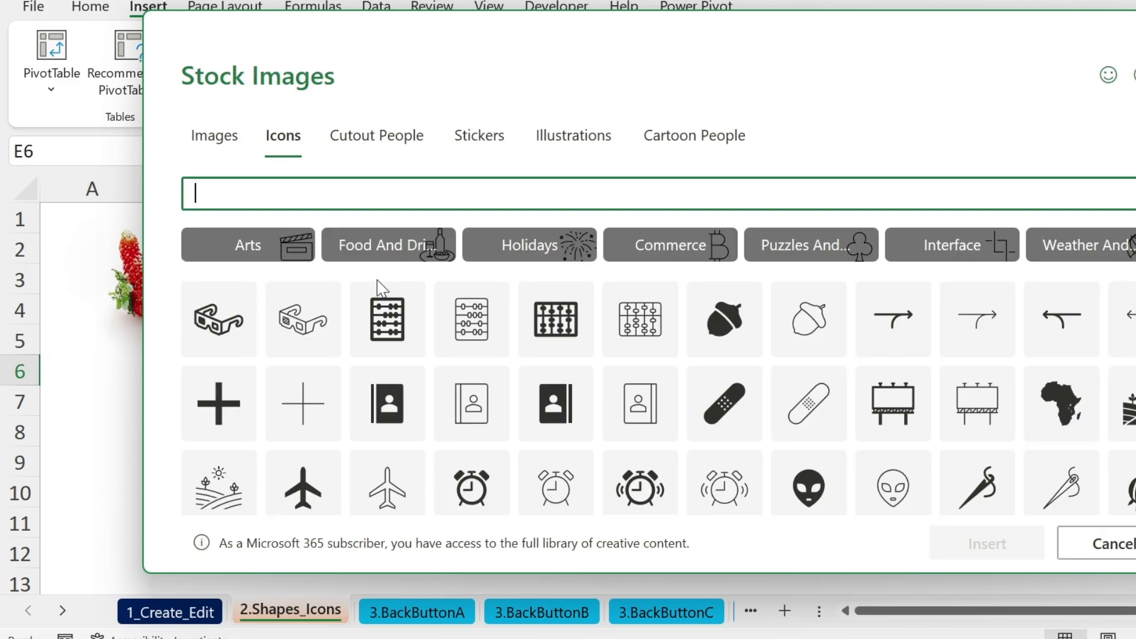
pyautogui.click(387, 319)
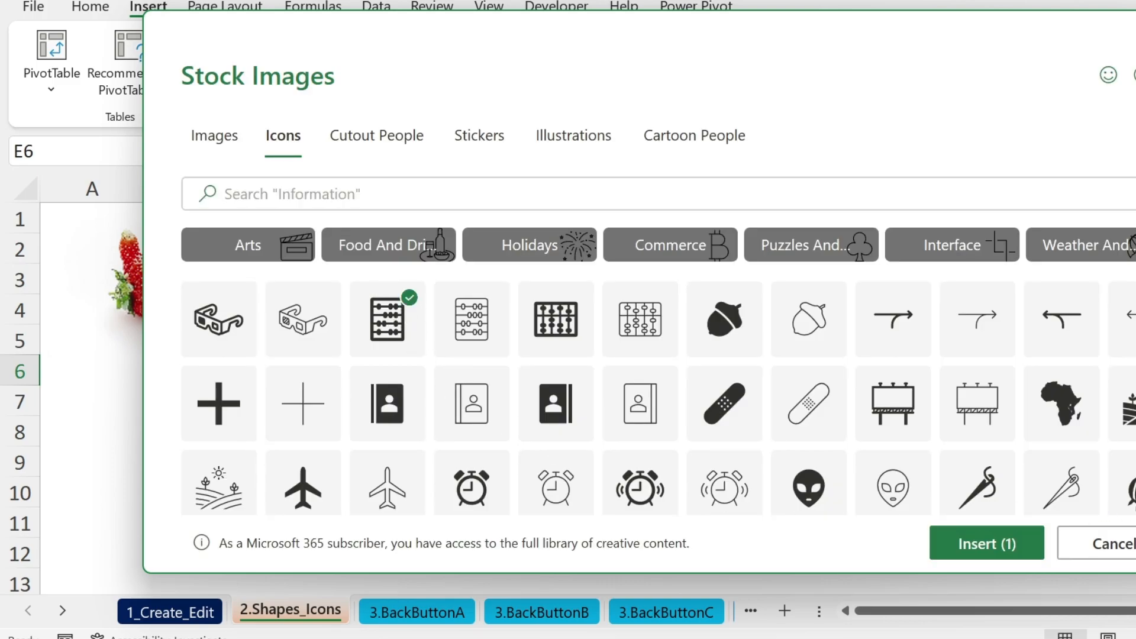
pyautogui.click(987, 543)
pyautogui.moveTo(490, 396); pyautogui.dragTo(346, 338)
# Recolour the abacus icon light blue and start adding a hyperlink to it.
pyautogui.click(408, 38)
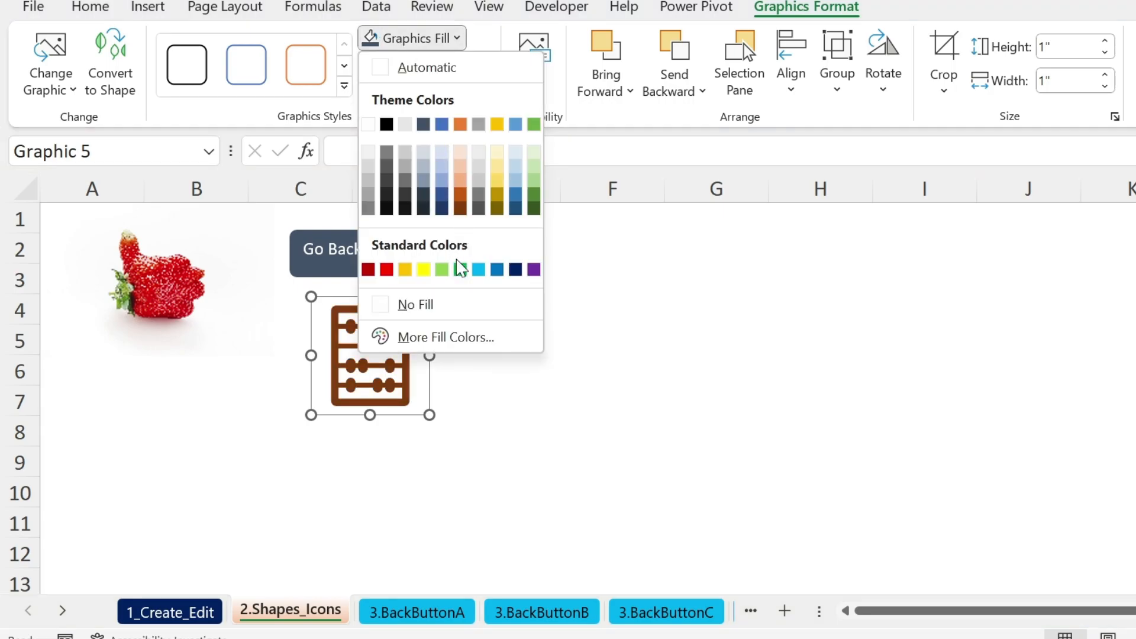
pyautogui.click(478, 269)
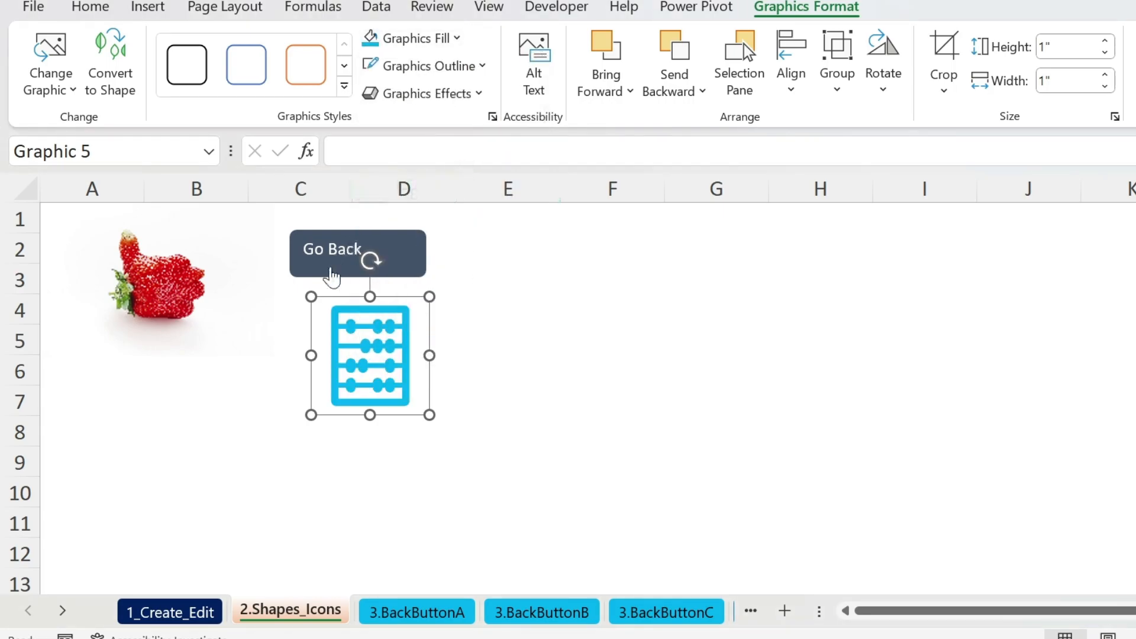
pyautogui.rightClick(362, 335)
pyautogui.click(477, 474)
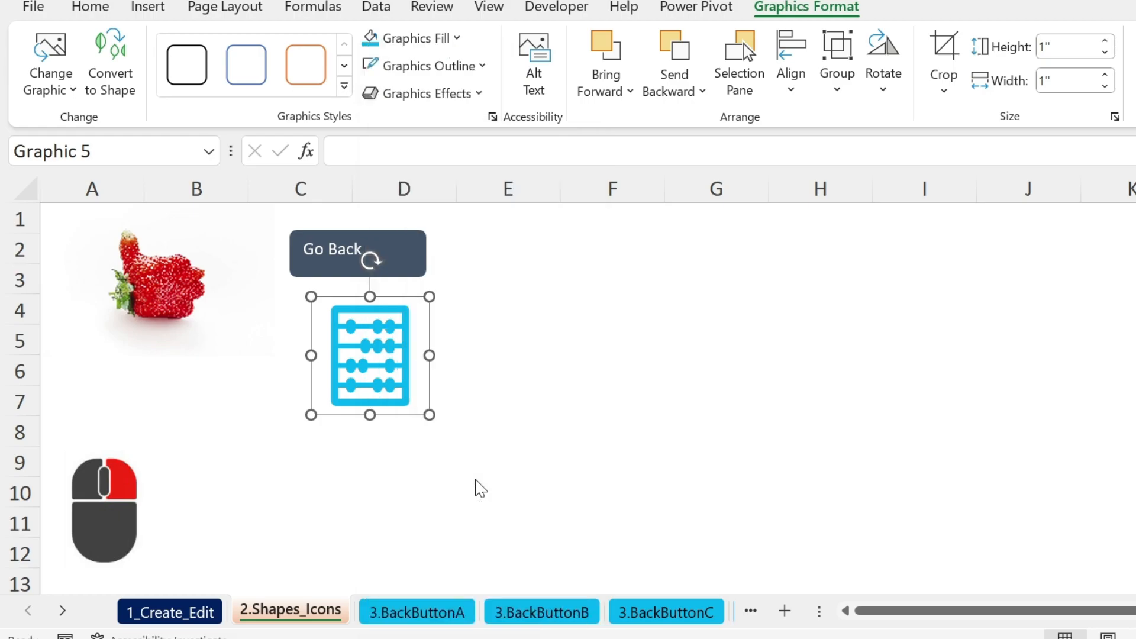
# Link the abacus icon to an e-mail address with the subject 'Hi'.
pyautogui.click(430, 204)
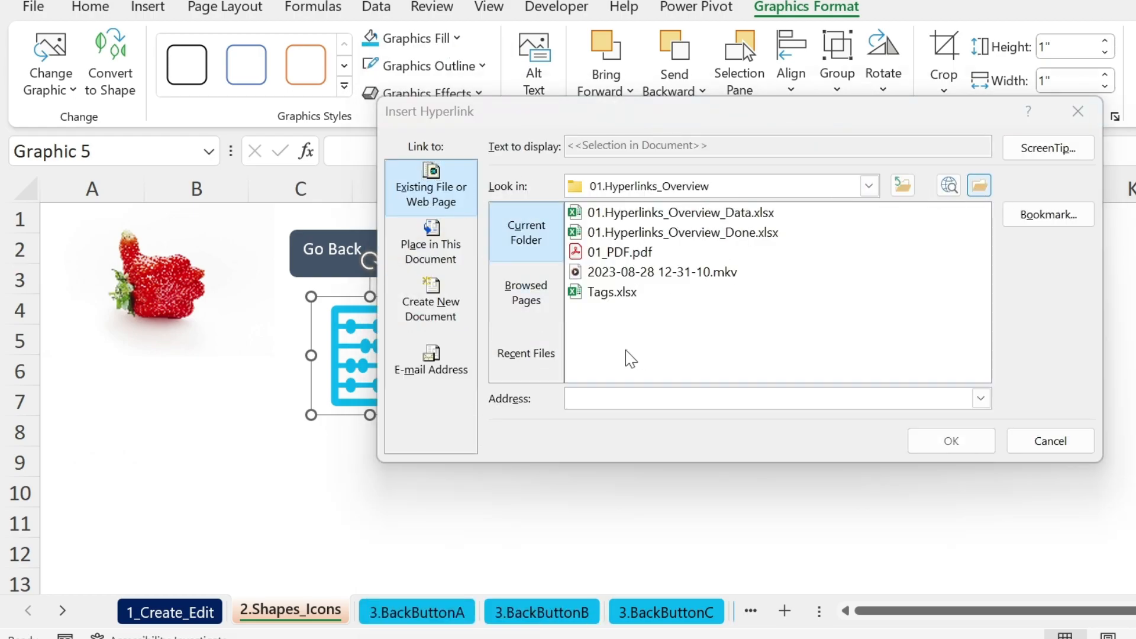
pyautogui.click(979, 186)
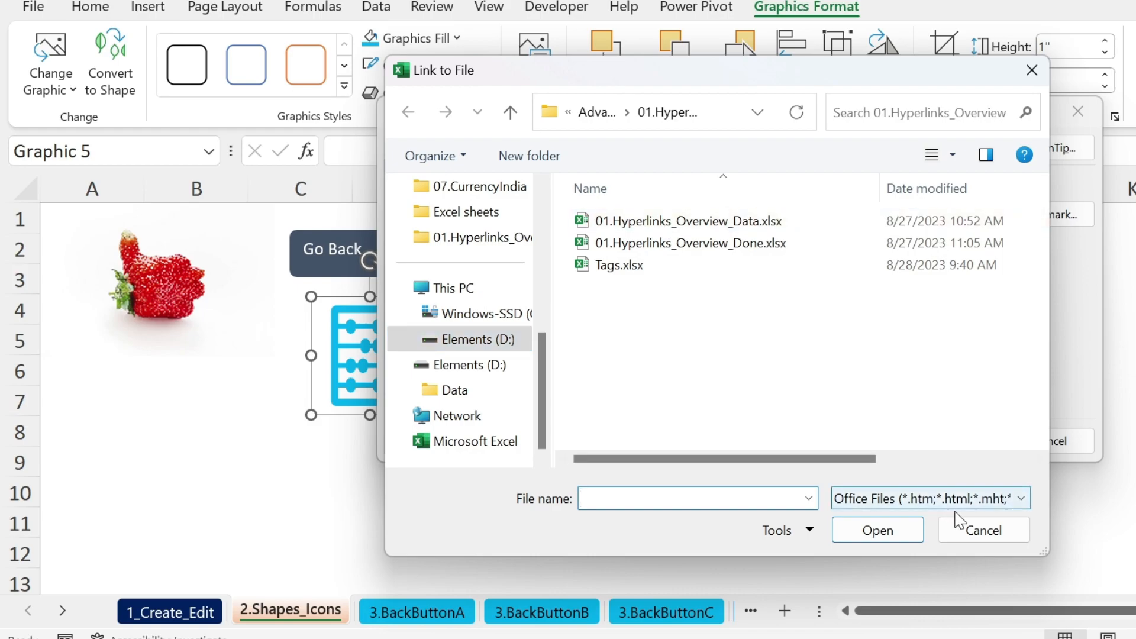
pyautogui.click(984, 530)
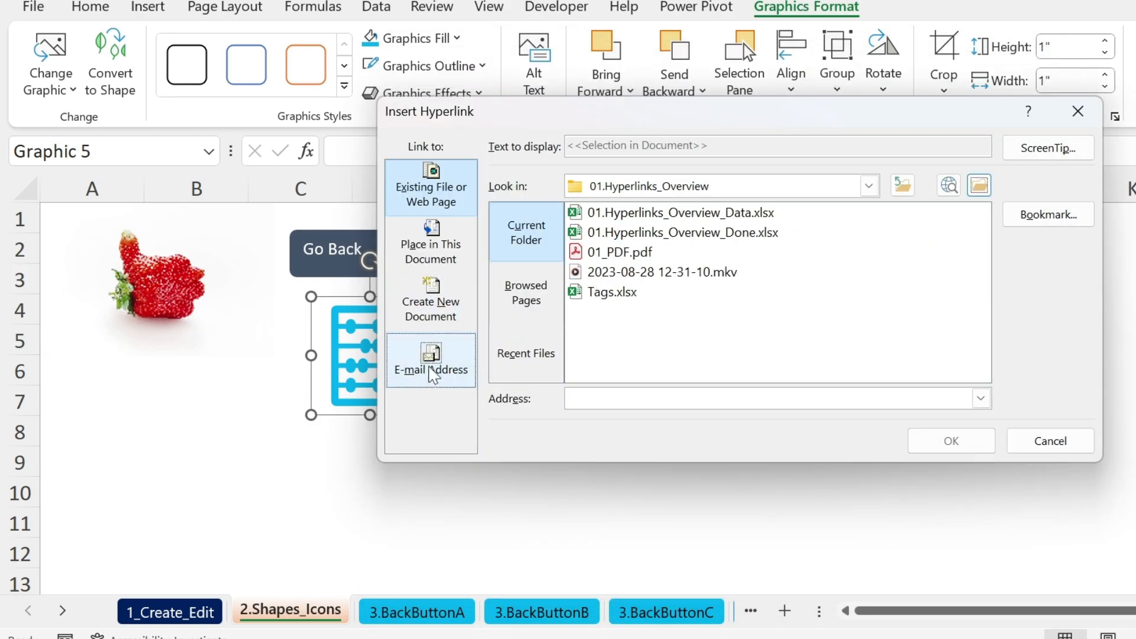
pyautogui.click(428, 378)
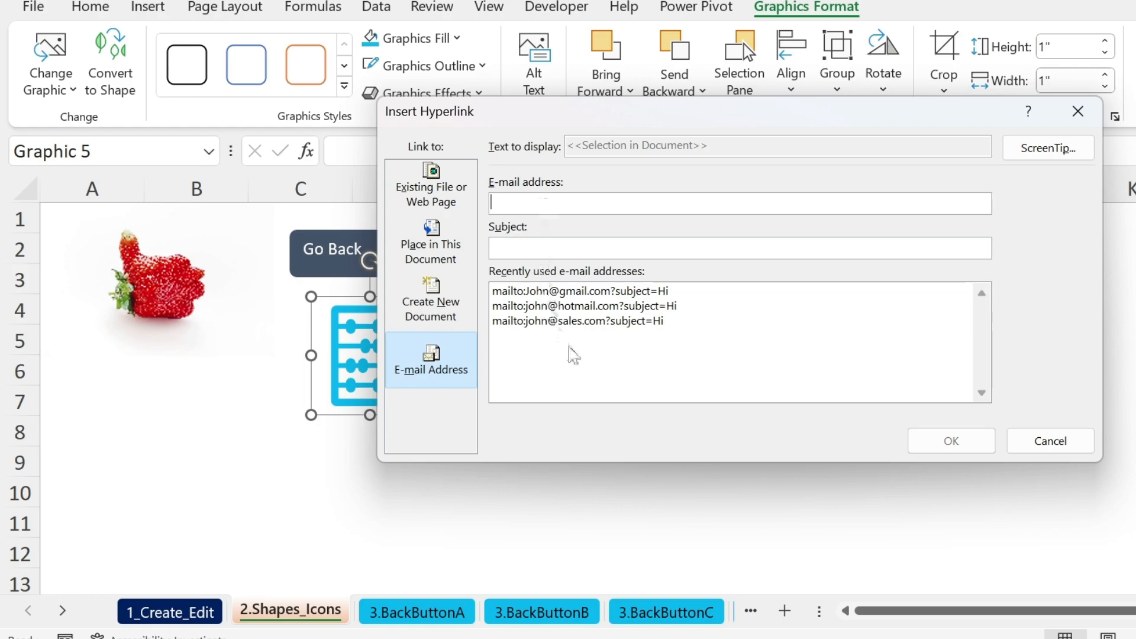
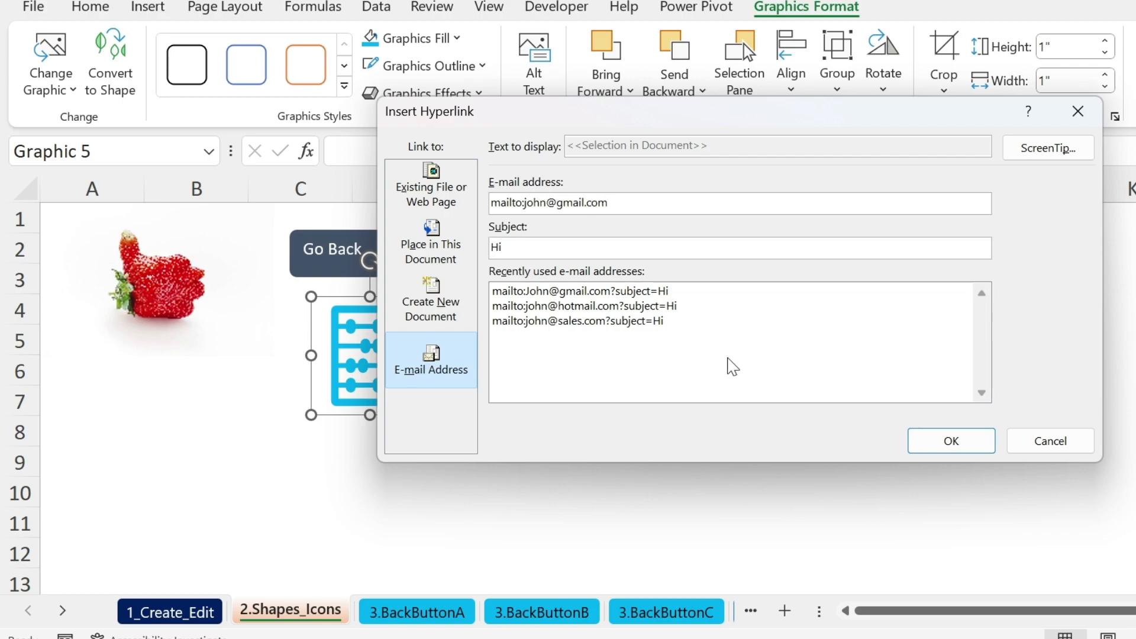
pyautogui.click(982, 442)
# Test the e-mail link, which opens a Gmail draft, then quit the browser.
pyautogui.click(801, 452)
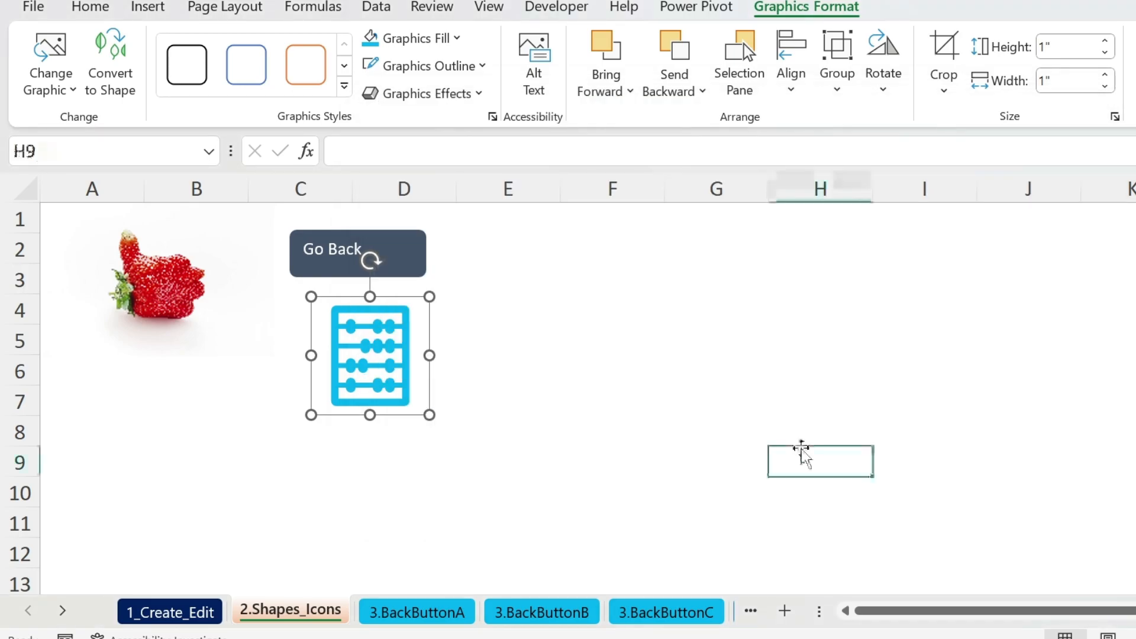
pyautogui.click(388, 369)
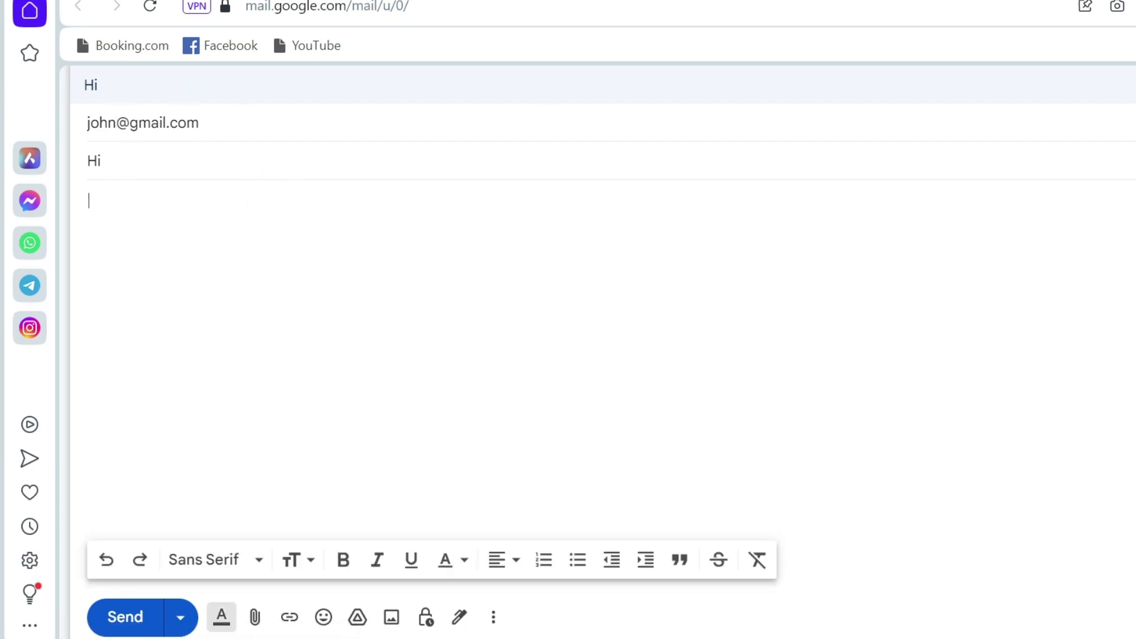
pyautogui.hotkey('alt', 'F4')
pyautogui.click(774, 364)
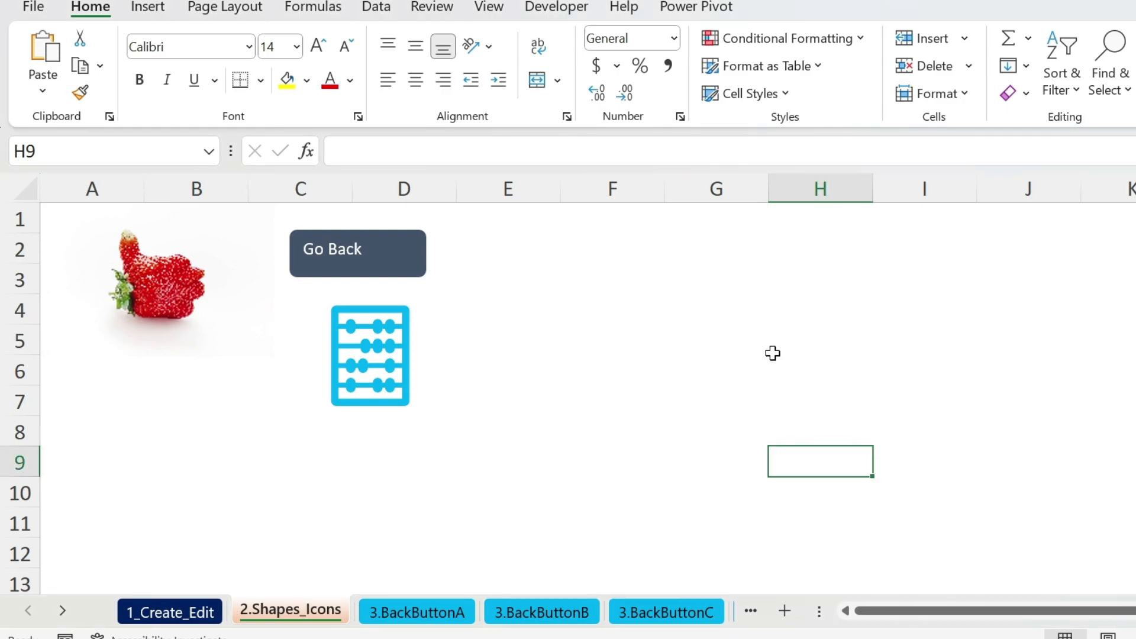
# Hyperlink the strawberry picture to the existing file 01_PDF.pdf.
pyautogui.rightClick(147, 276)
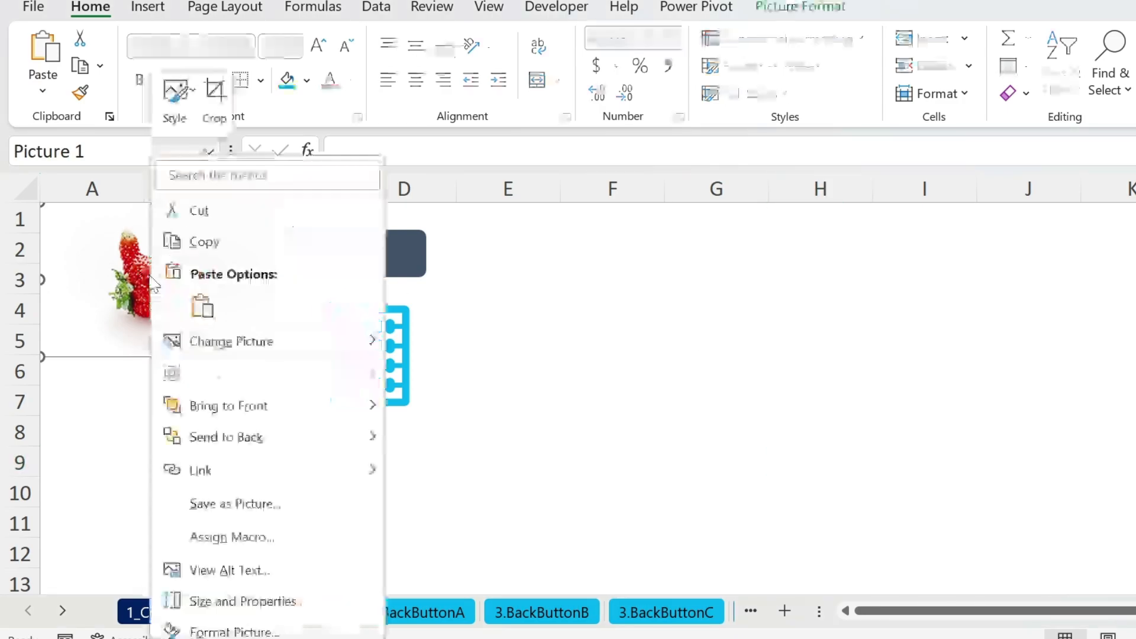
pyautogui.click(273, 480)
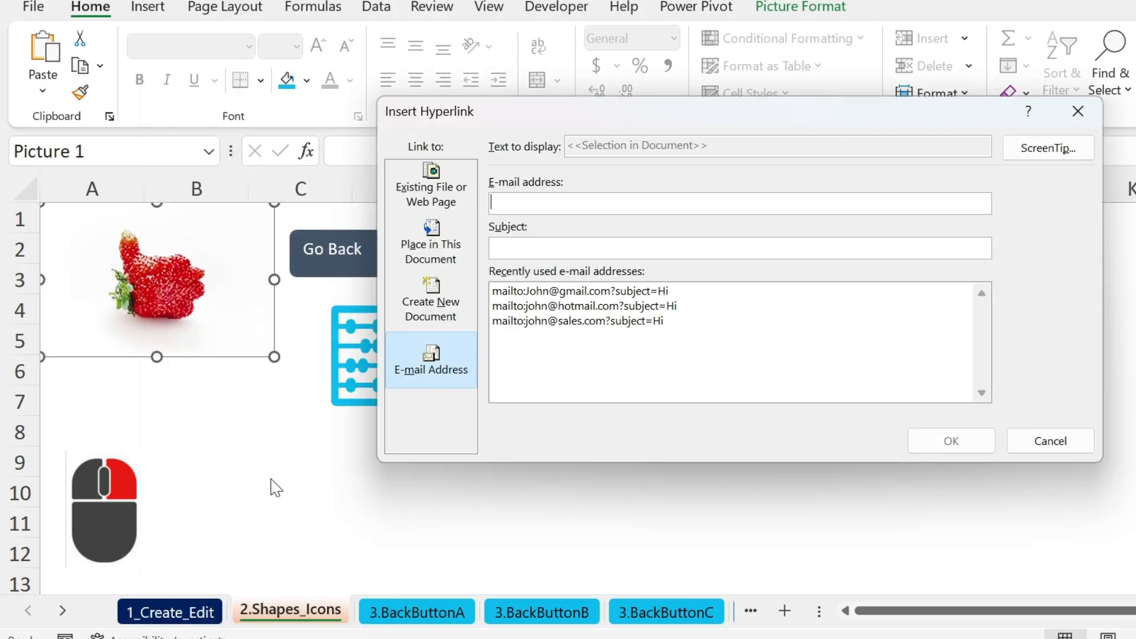
pyautogui.click(444, 197)
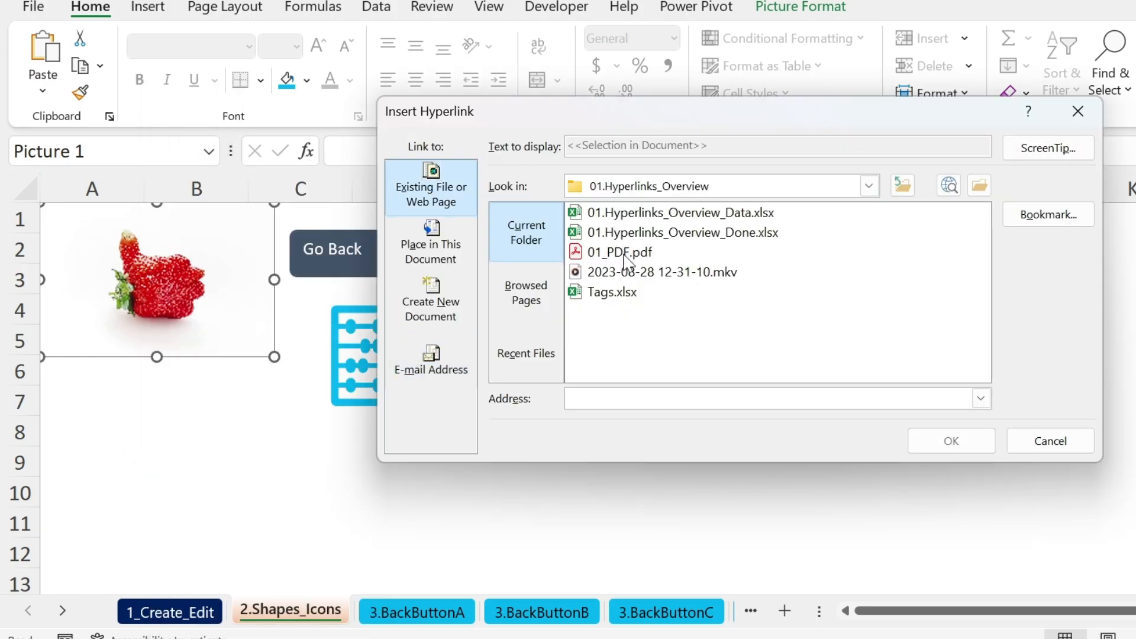
pyautogui.click(648, 253)
pyautogui.click(951, 441)
# Test the picture's link, opening the PDF and selecting its '1 + 1 = 2' text.
pyautogui.click(820, 340)
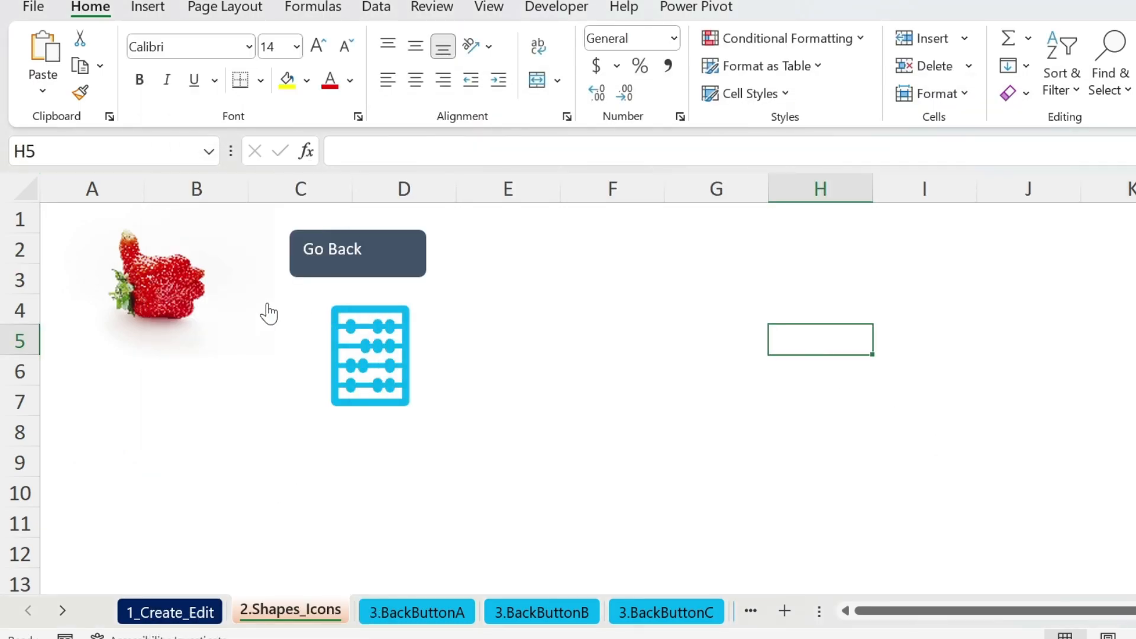
pyautogui.click(167, 280)
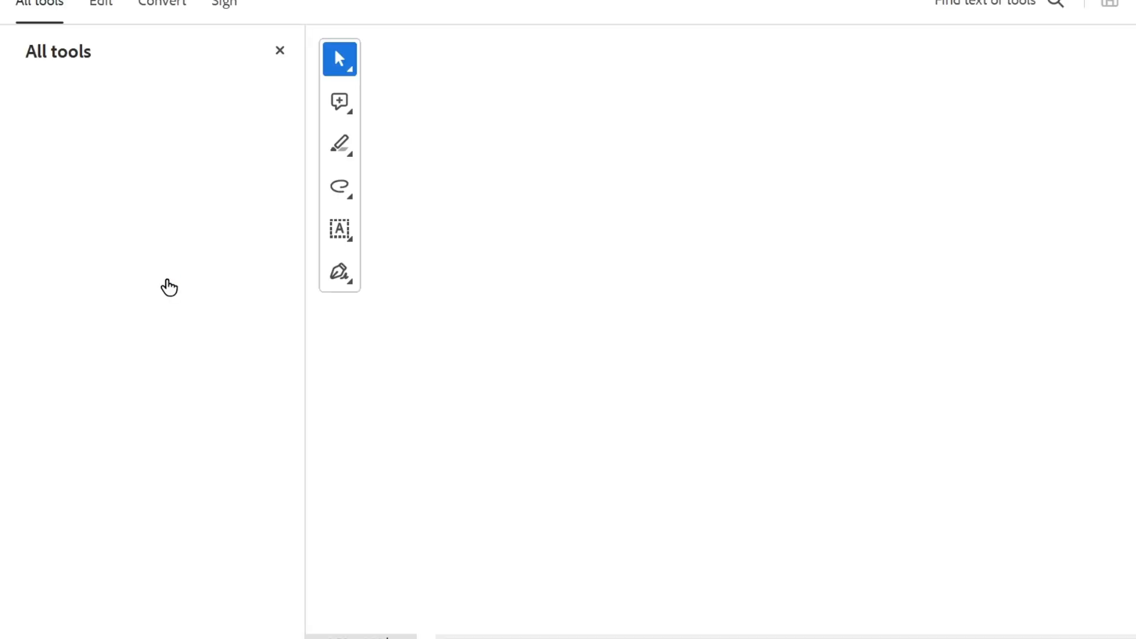
pyautogui.moveTo(464, 137); pyautogui.dragTo(515, 141)
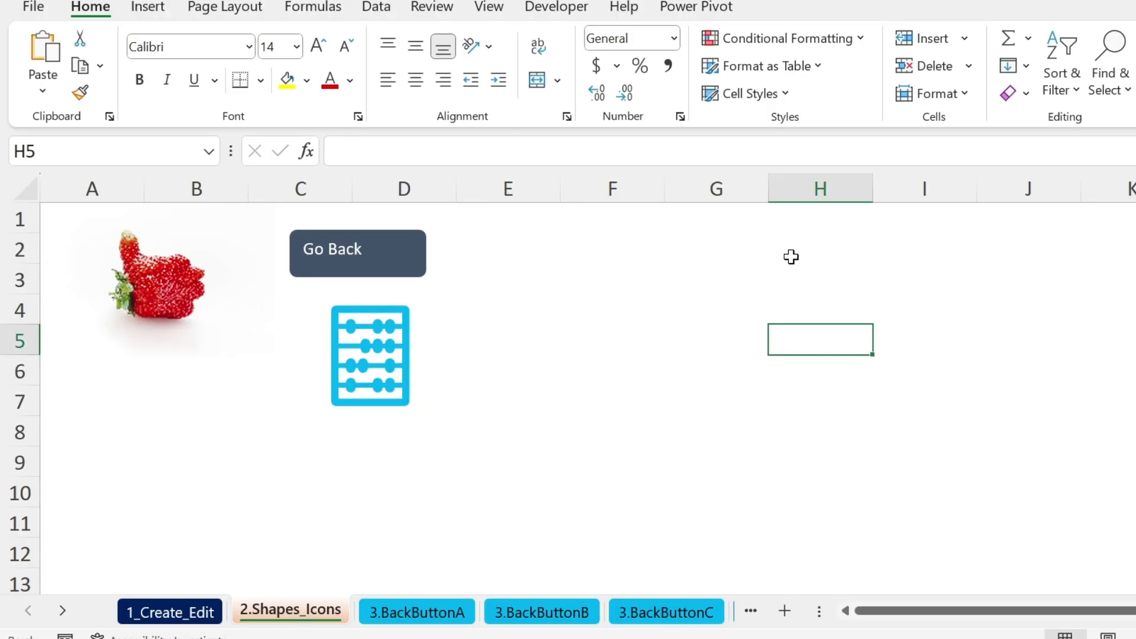
# On 3.BackButtonA, give cell C1 a Place in This Document link to '1_Create_Edit'!A1.
pyautogui.click(651, 307)
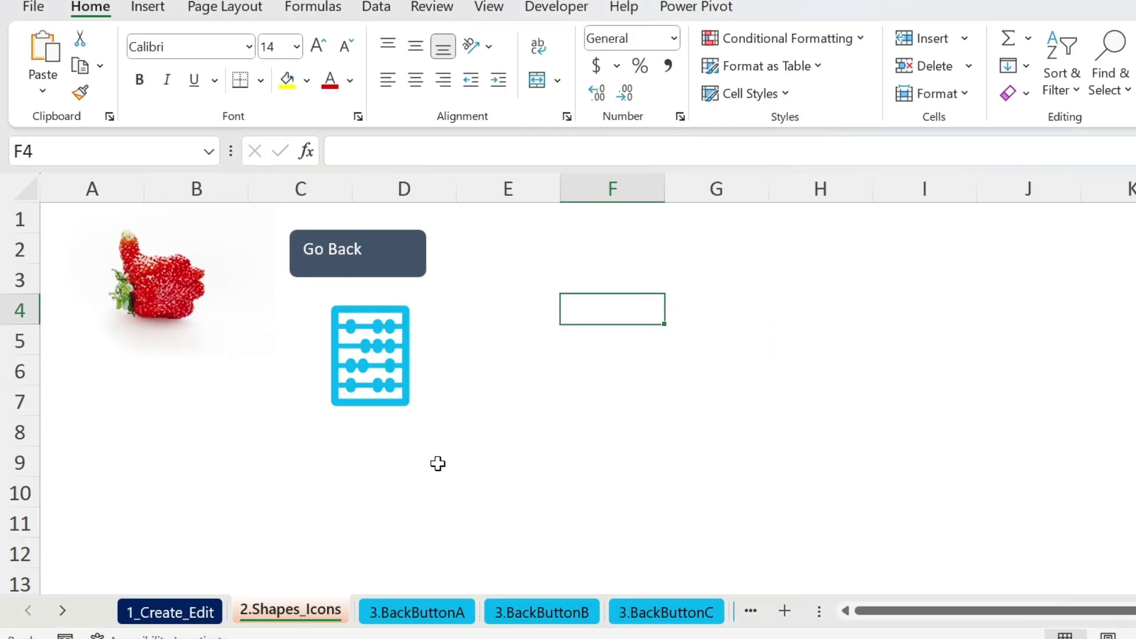
pyautogui.click(431, 613)
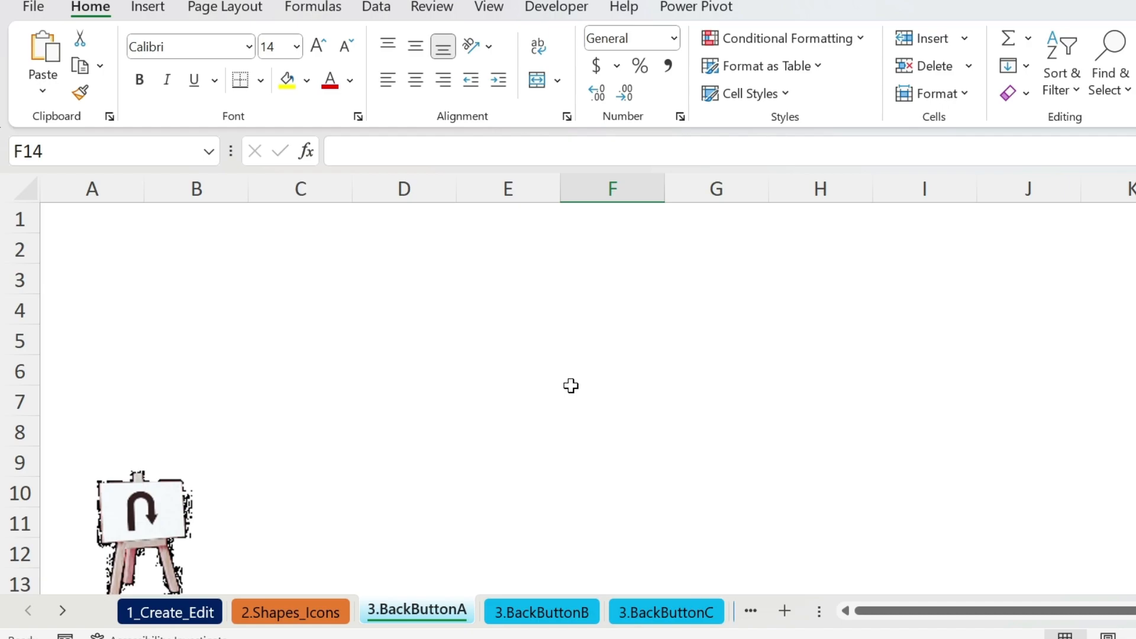
pyautogui.click(296, 210)
pyautogui.rightClick(316, 215)
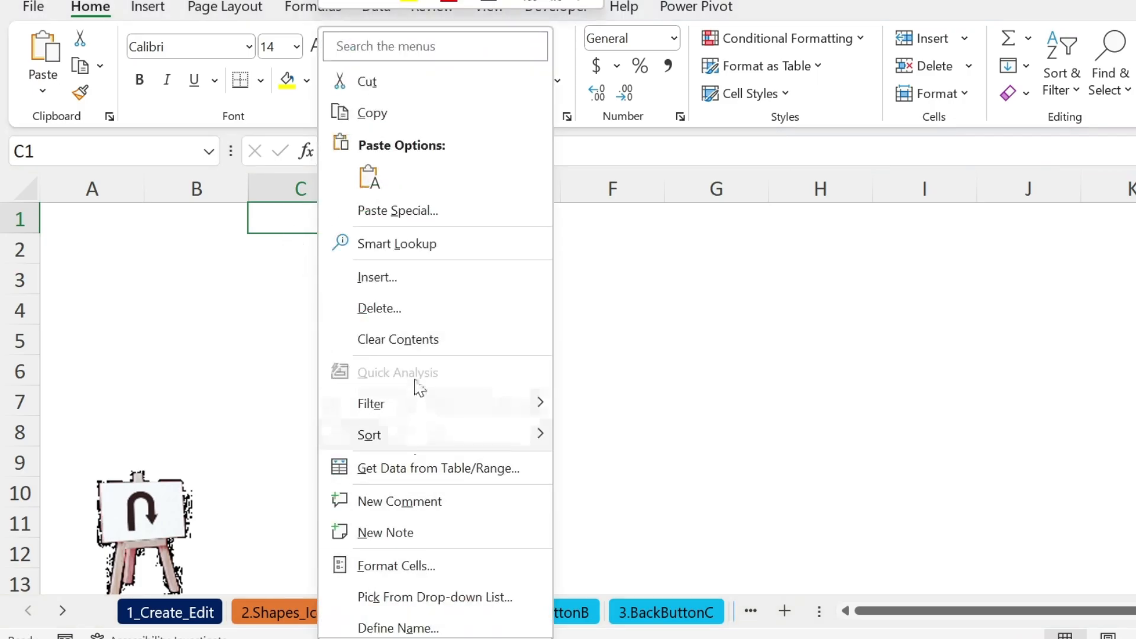
pyautogui.scroll(-2, 406, 527)
pyautogui.click(388, 601)
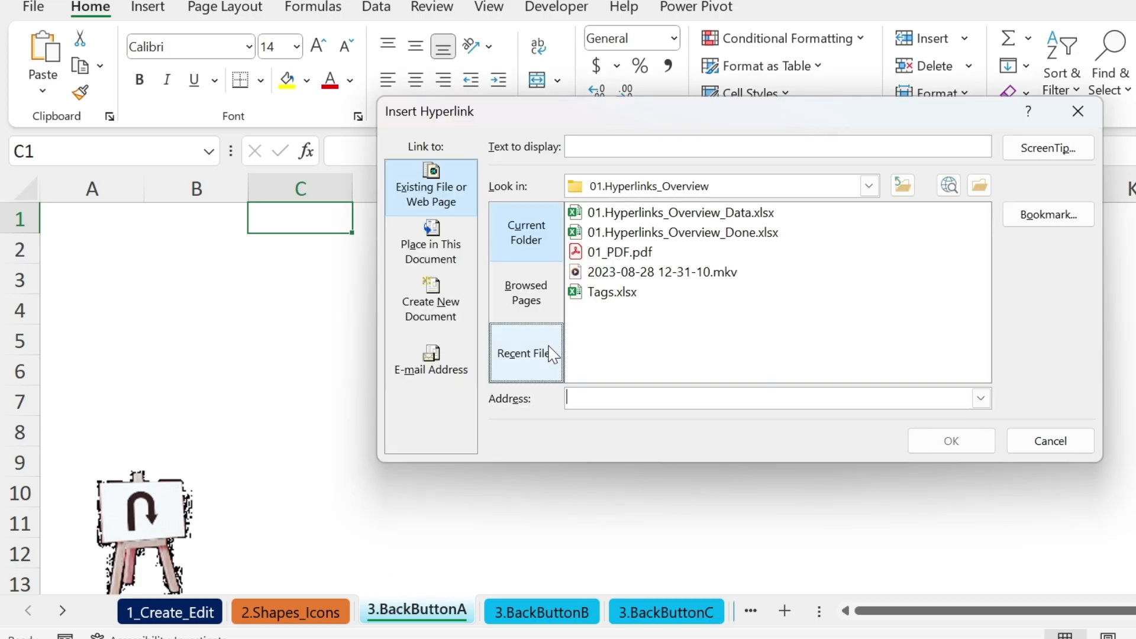
pyautogui.click(453, 261)
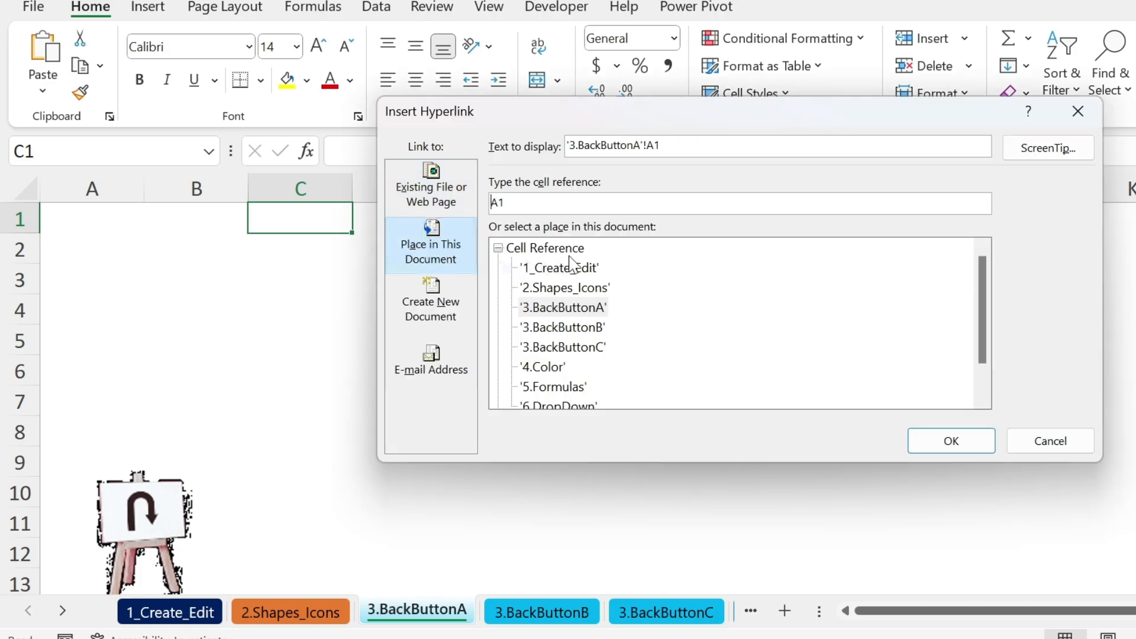
pyautogui.click(601, 267)
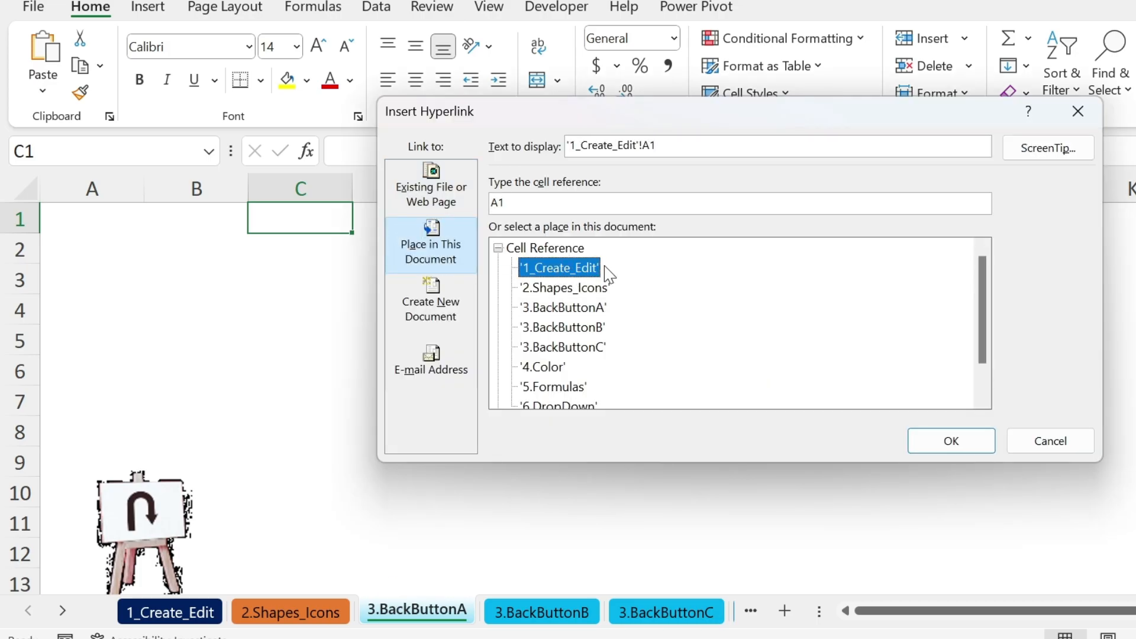
pyautogui.click(931, 440)
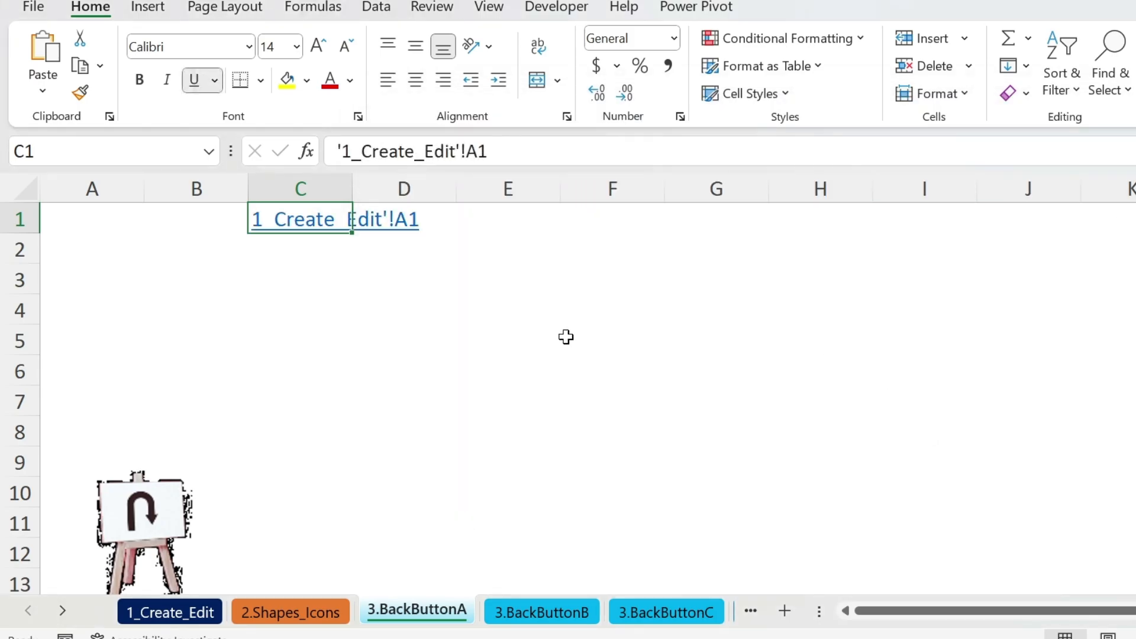
# Copy the C1 back link and paste it into C1 of the grouped 3.BackButtonB and 3.BackButtonC sheets.
pyautogui.hotkey('ctrl', 'c')
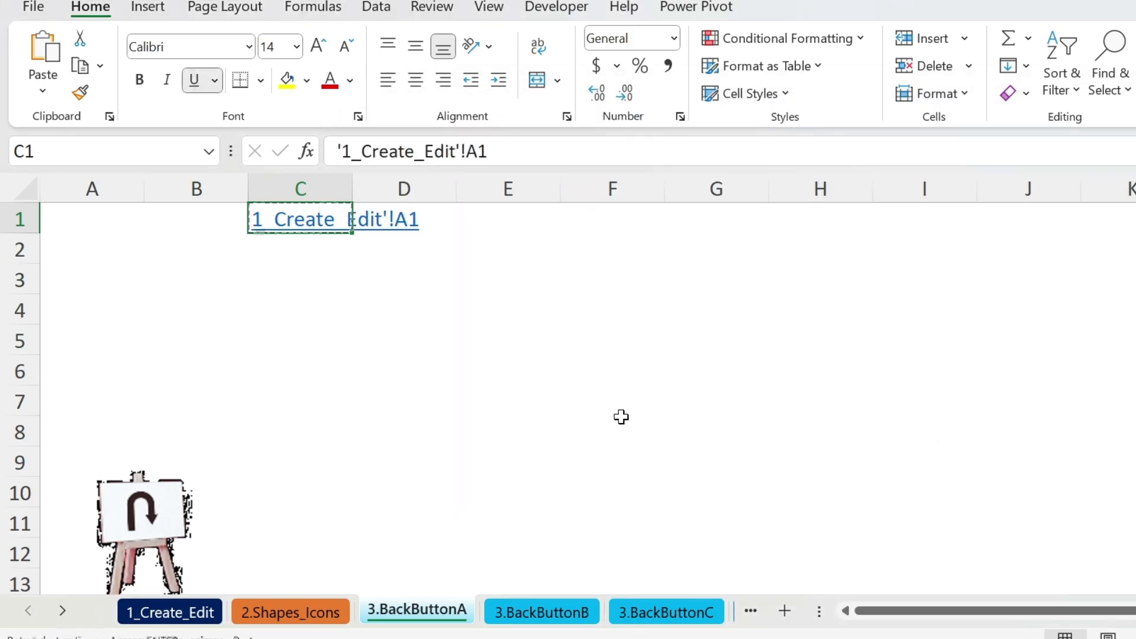
pyautogui.click(542, 613)
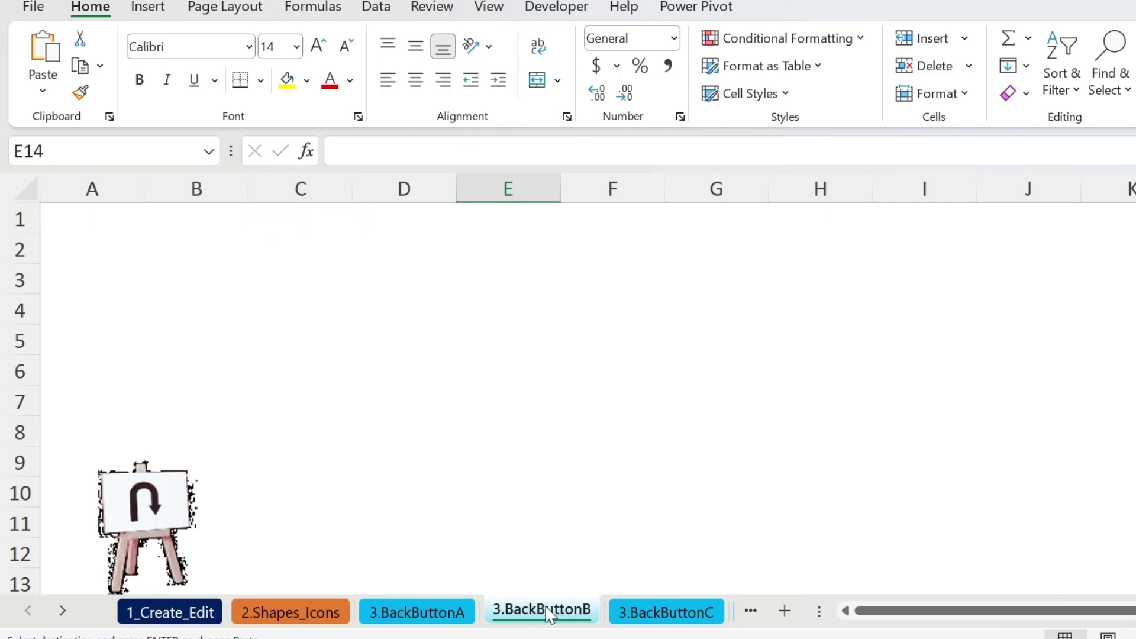
pyautogui.click(654, 612)
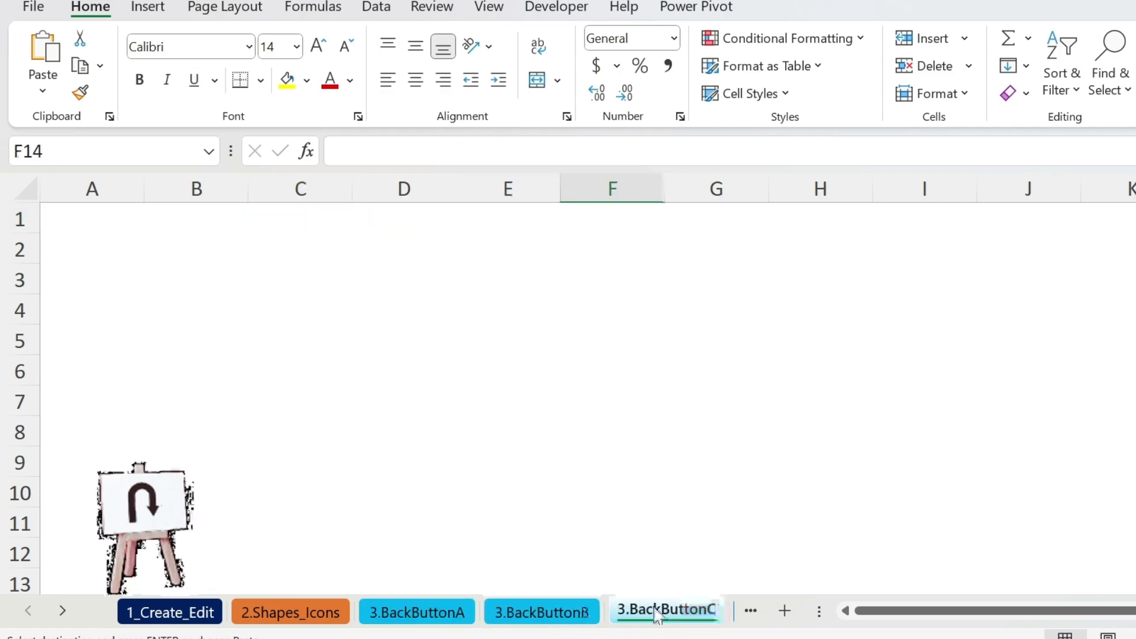
pyautogui.click(541, 612)
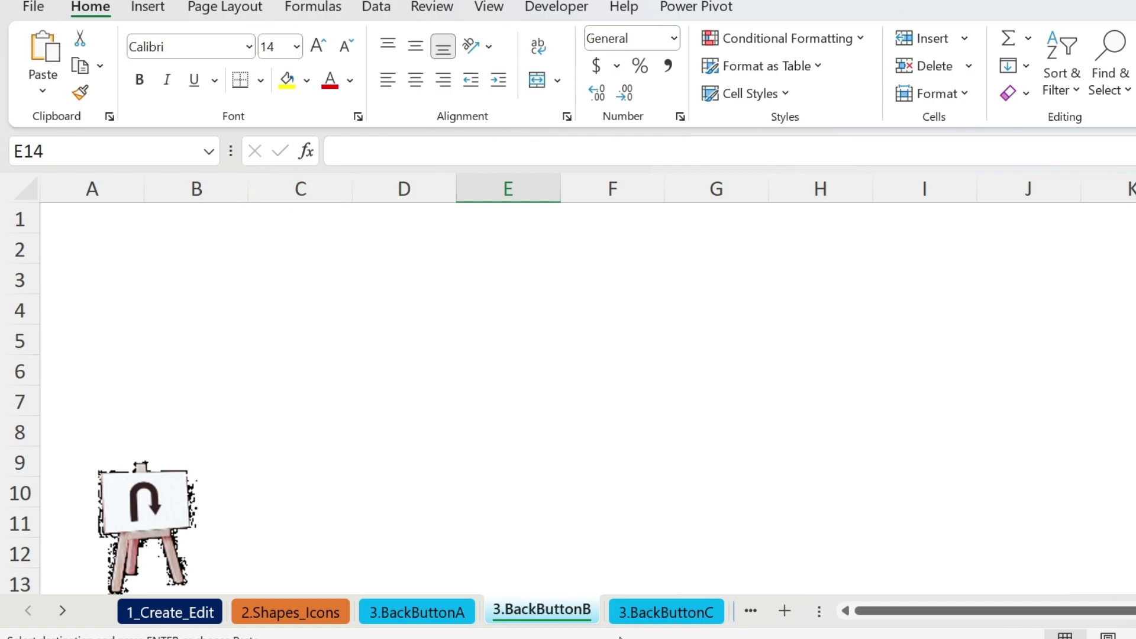
pyautogui.hotkey('ctrl', 'pagedown')
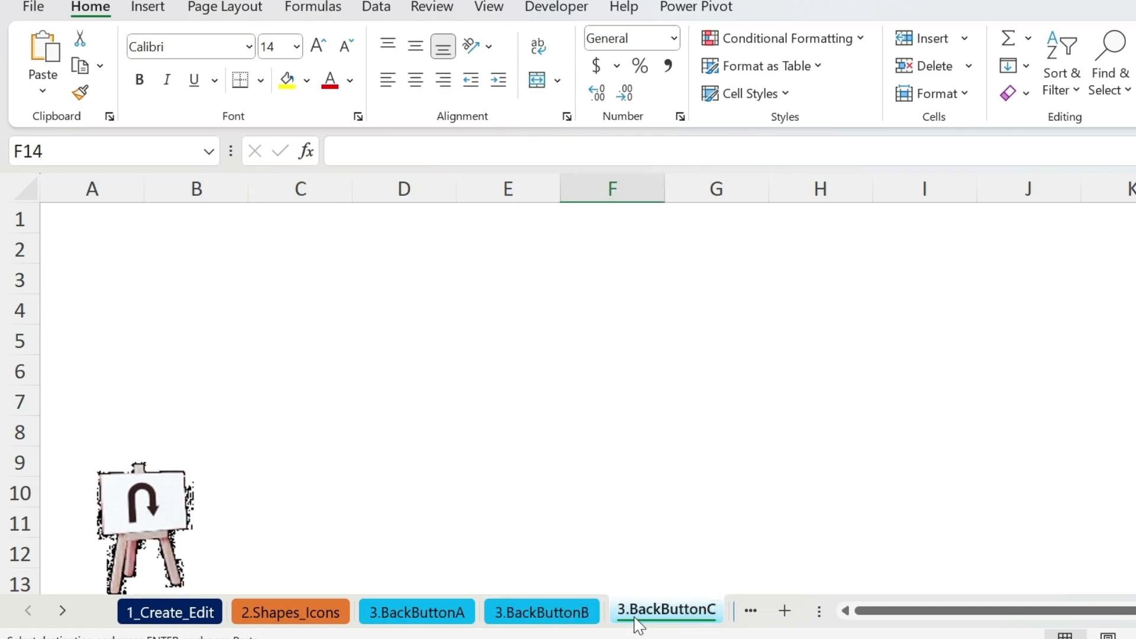
pyautogui.click(542, 612)
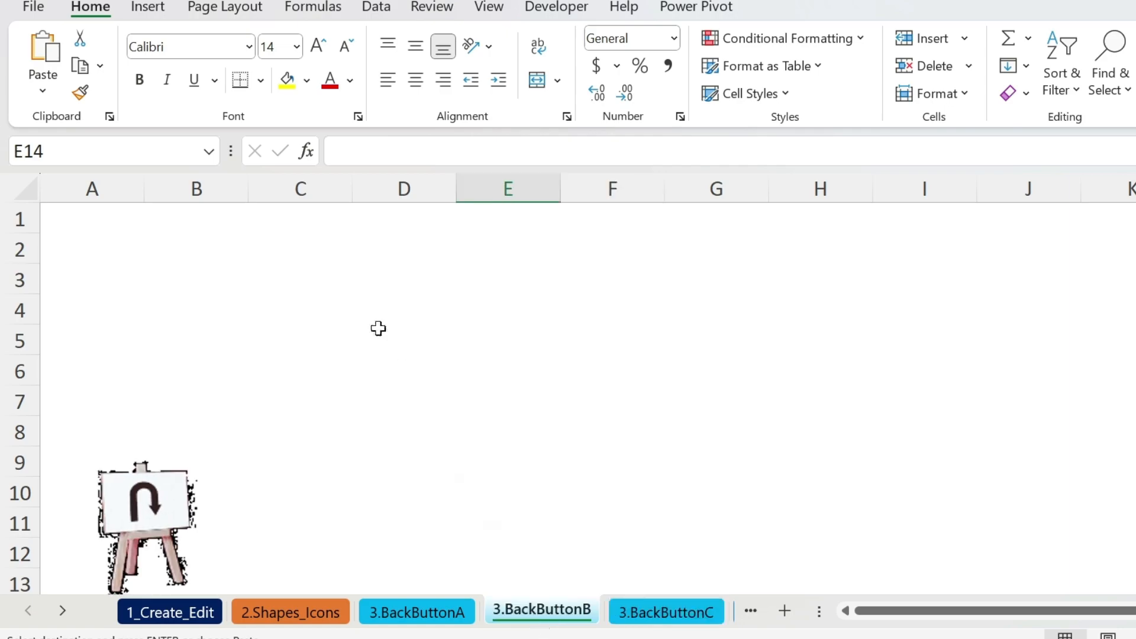
pyautogui.keyDown('ctrl'); pyautogui.click(667, 613); pyautogui.keyUp('ctrl')
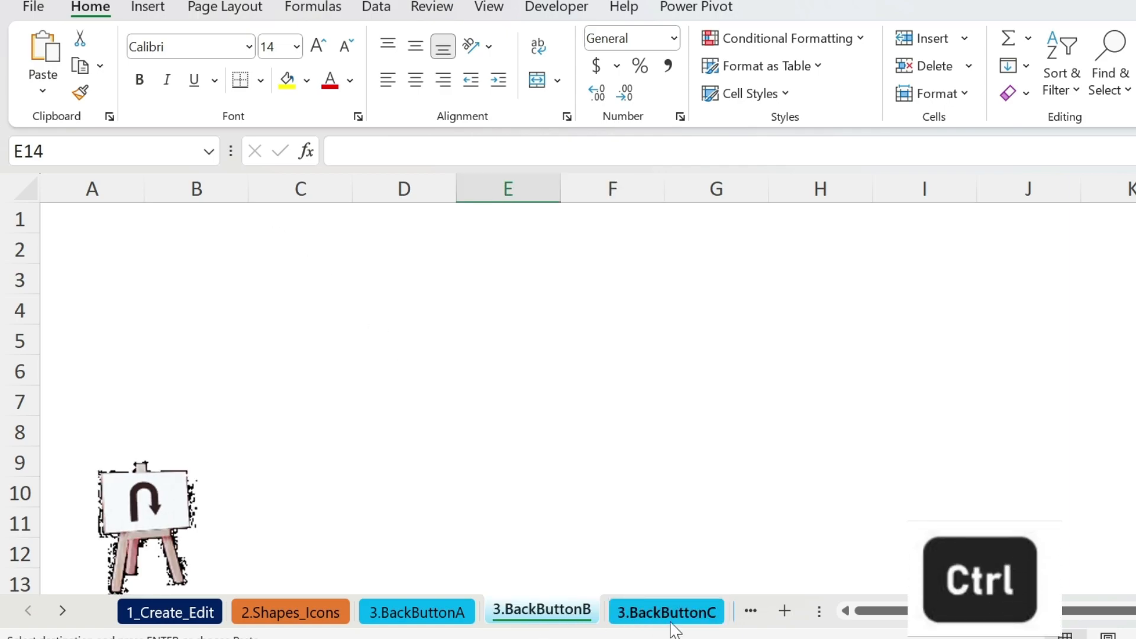
pyautogui.click(299, 218)
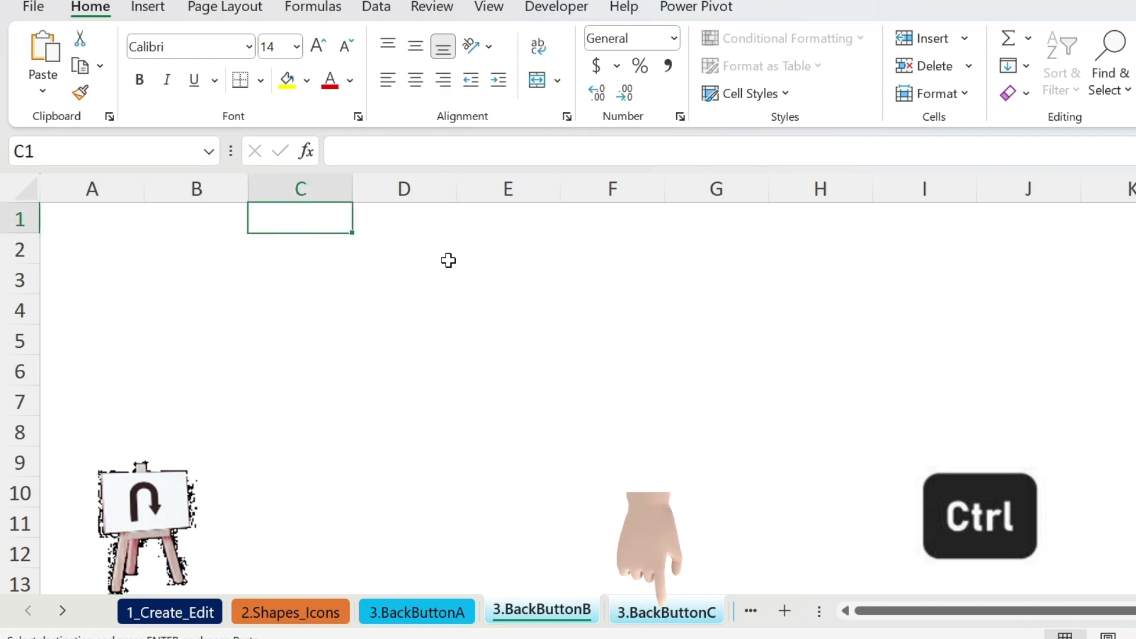
pyautogui.hotkey('ctrl', 'v')
# Ungroup the sheets, check the pasted link on each, and go to the 4.Color sheet.
pyautogui.click(409, 615)
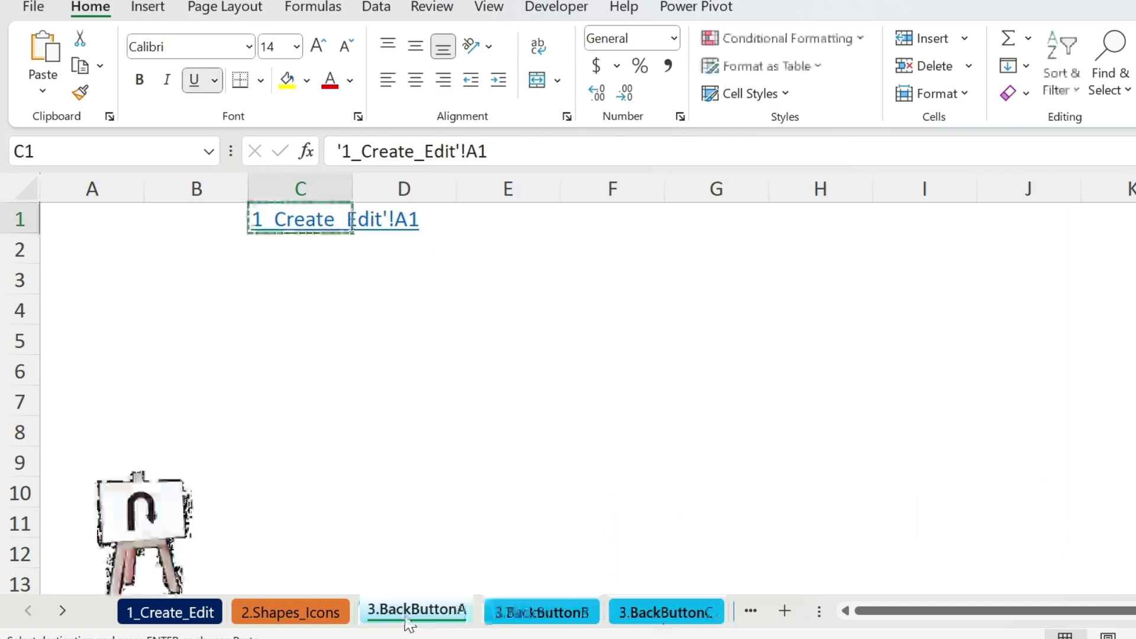
pyautogui.click(505, 618)
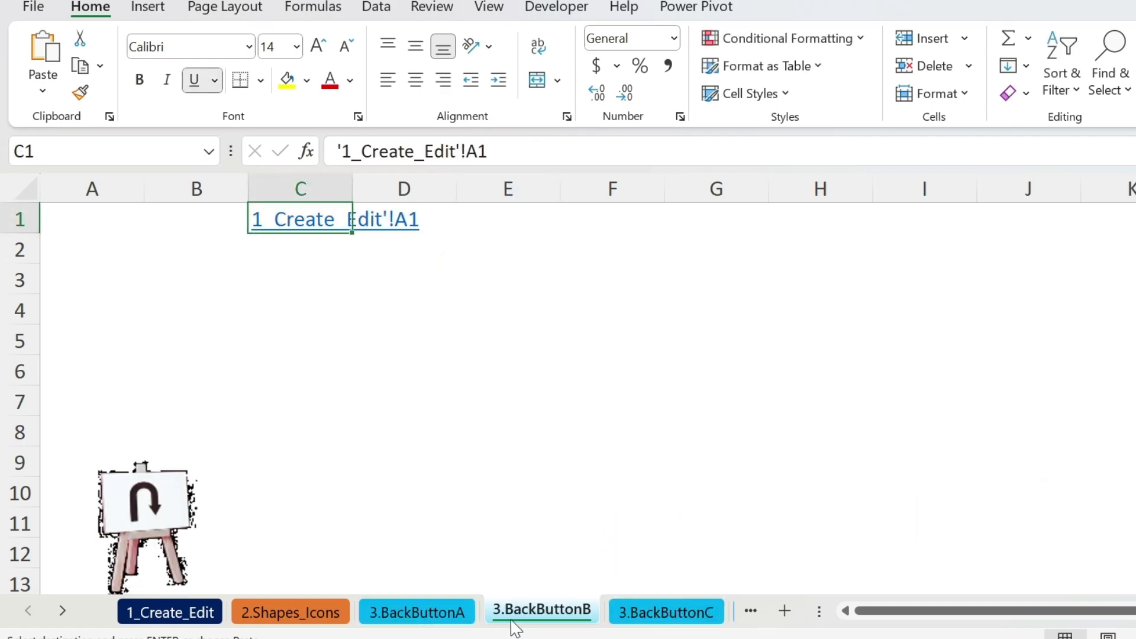
pyautogui.click(663, 618)
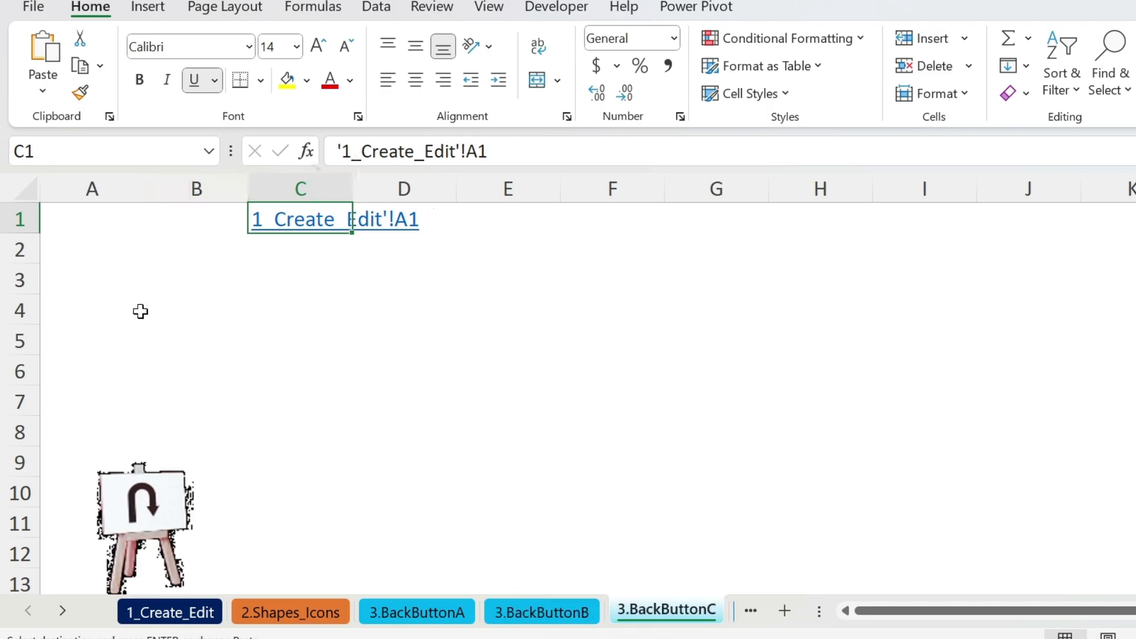
pyautogui.click(64, 612)
pyautogui.click(64, 613)
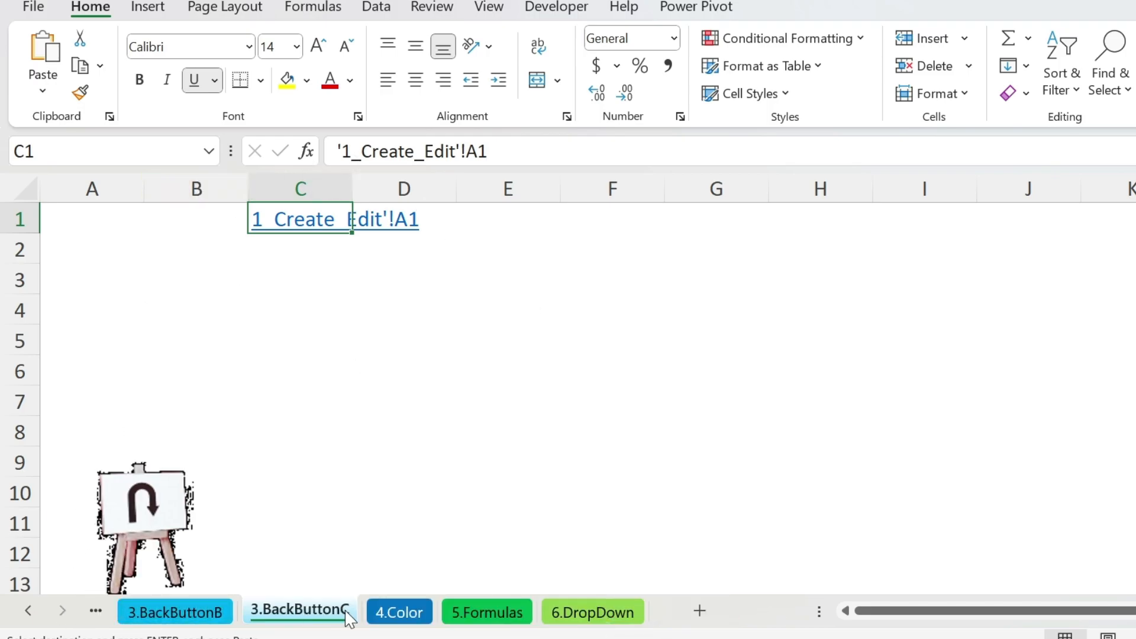
pyautogui.click(400, 612)
# Re-enter the YouTube URL in D2 so it becomes a live hyperlink.
pyautogui.click(616, 256)
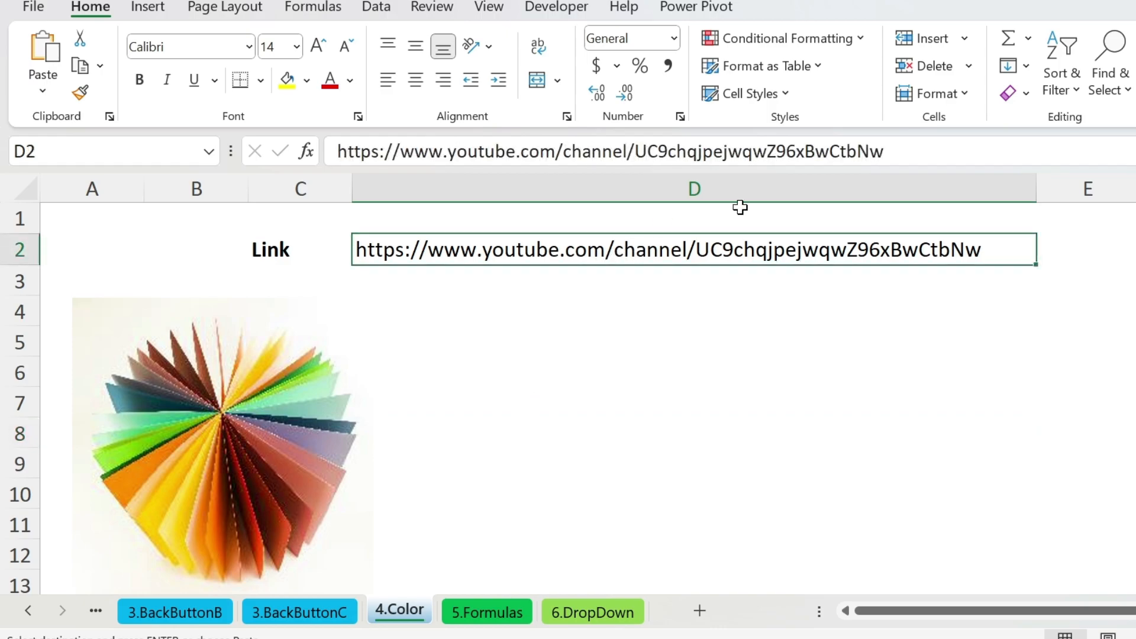
pyautogui.click(909, 158)
pyautogui.press('Return')
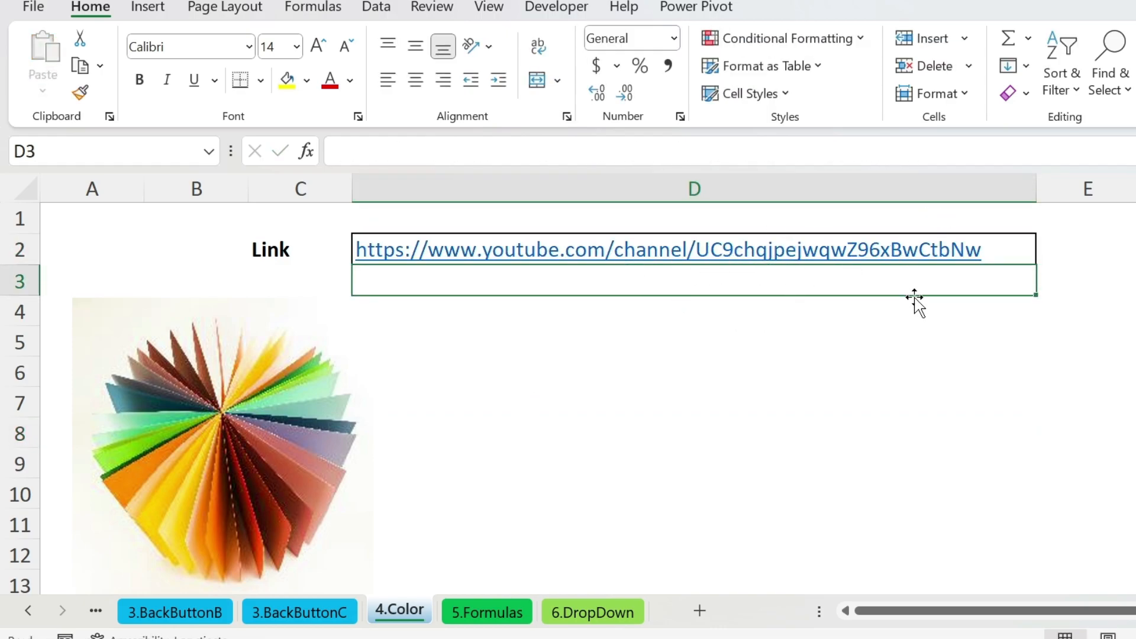
pyautogui.press('Up')
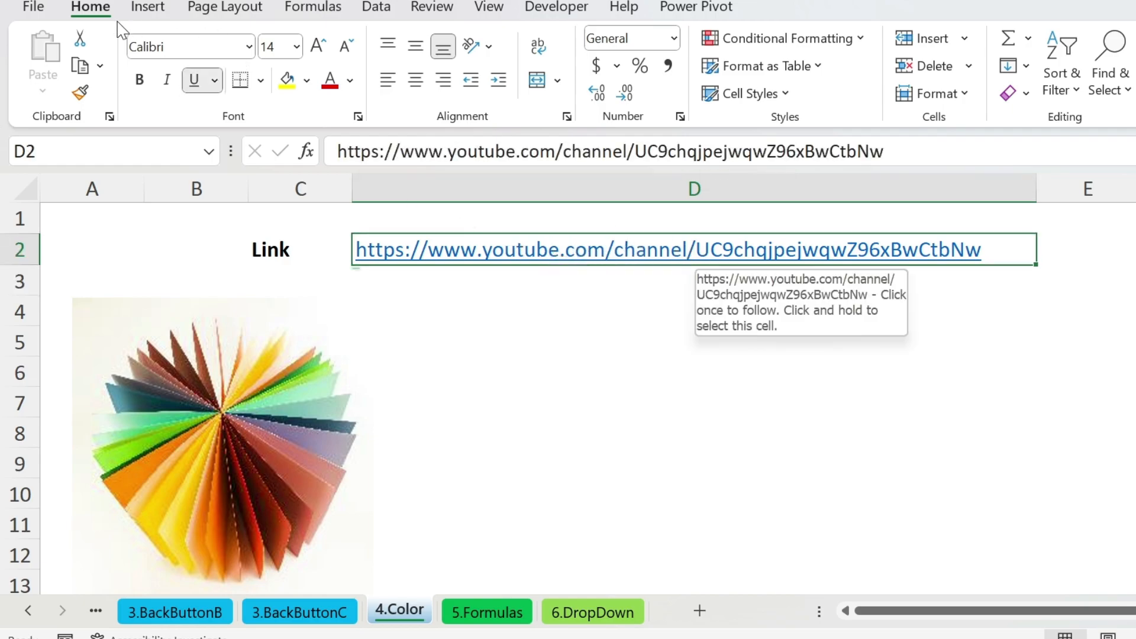
# Modify the Hyperlink cell style to use an orange font colour.
pyautogui.click(741, 101)
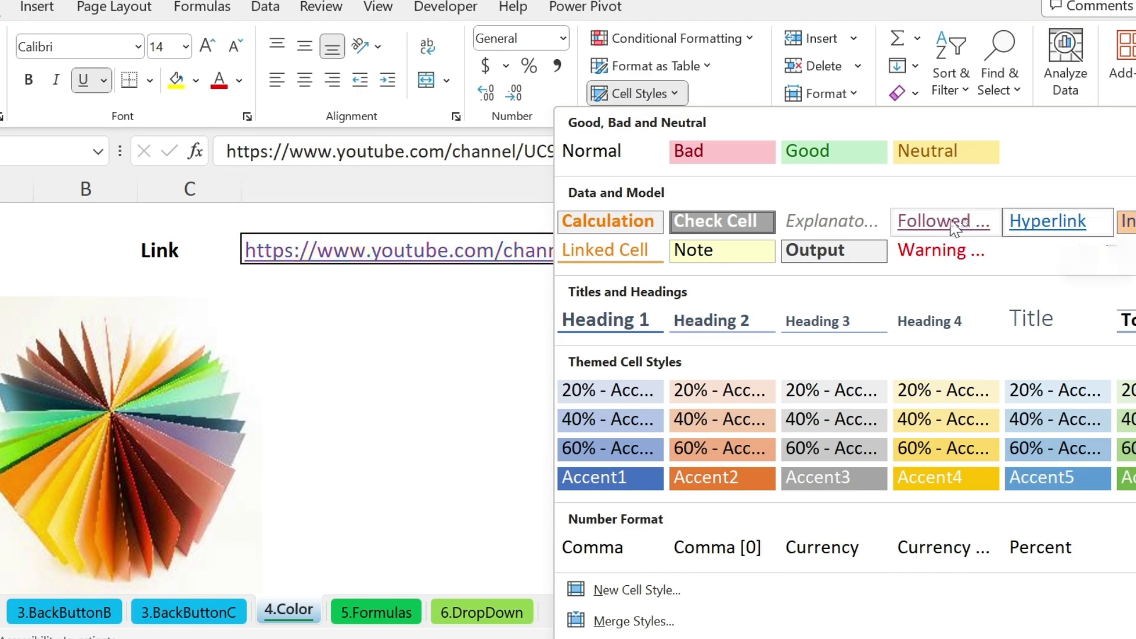
pyautogui.rightClick(1059, 224)
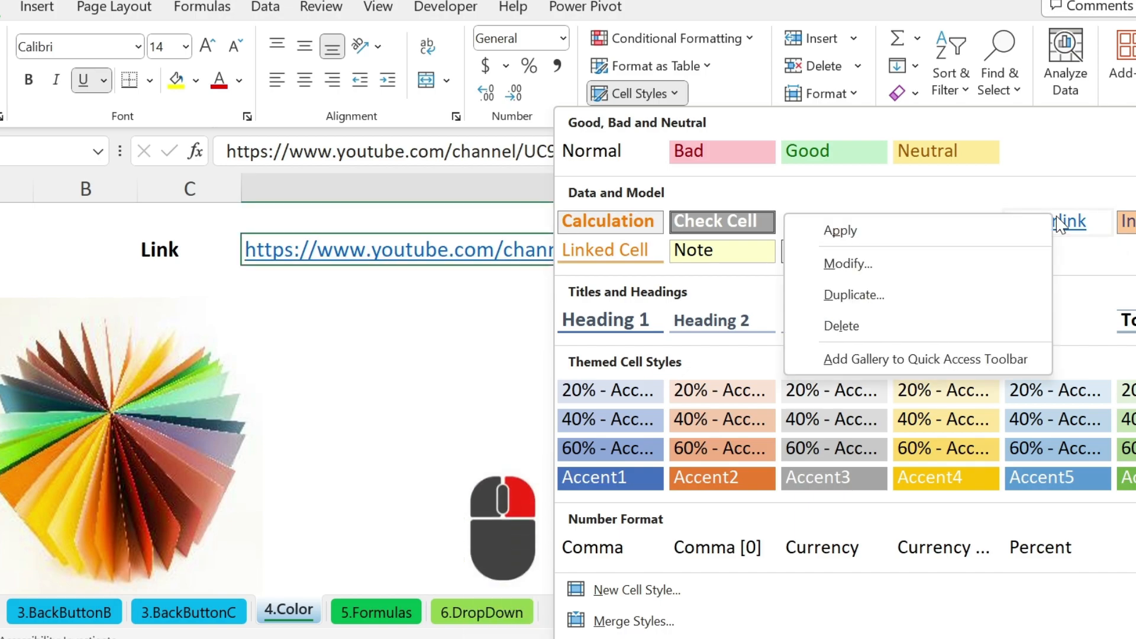
pyautogui.click(932, 265)
pyautogui.click(749, 158)
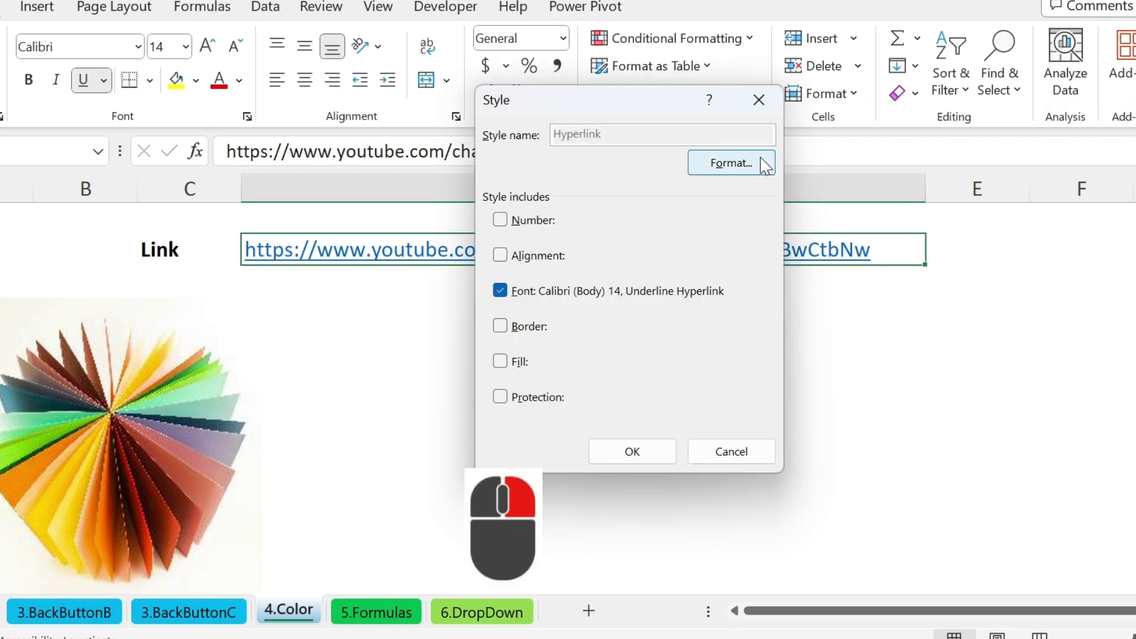
pyautogui.click(530, 59)
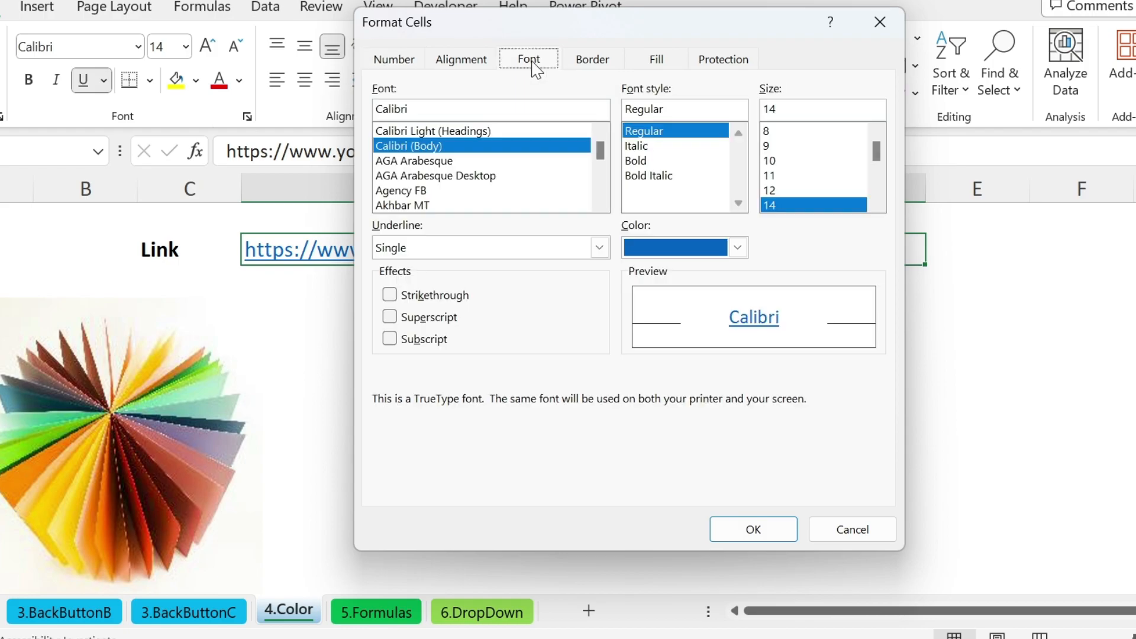
pyautogui.click(738, 247)
pyautogui.click(726, 330)
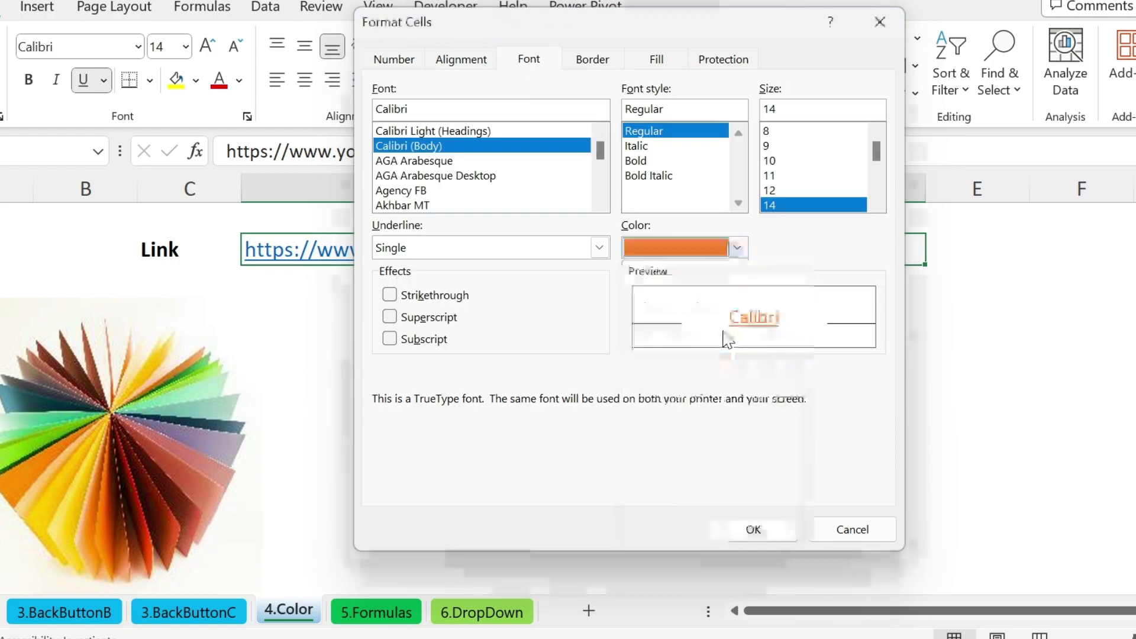
pyautogui.click(755, 528)
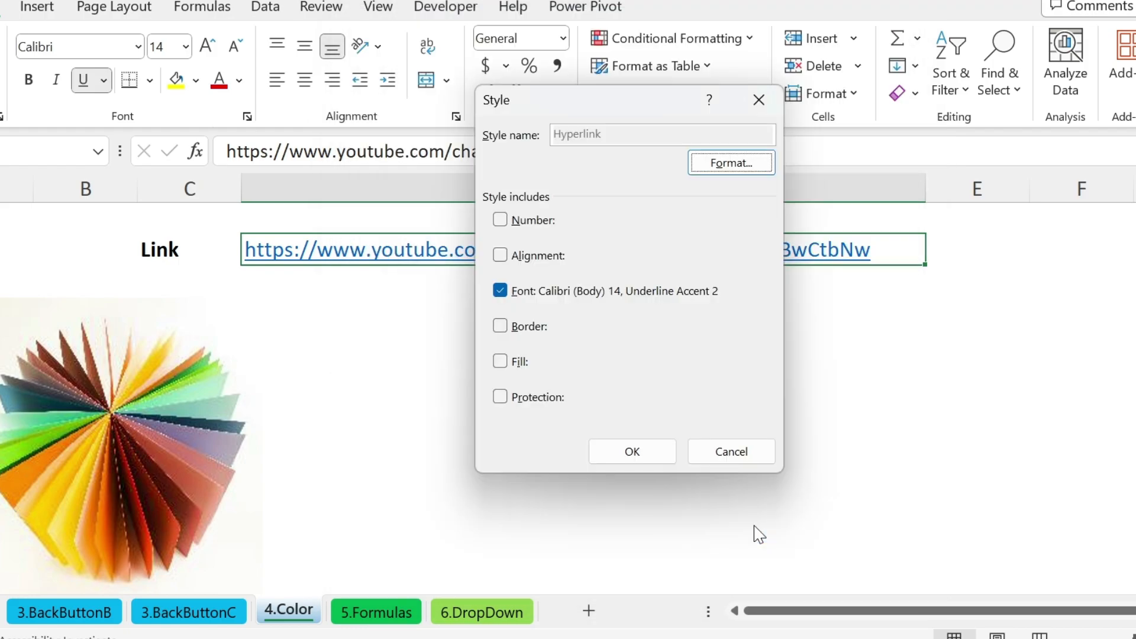
pyautogui.click(659, 455)
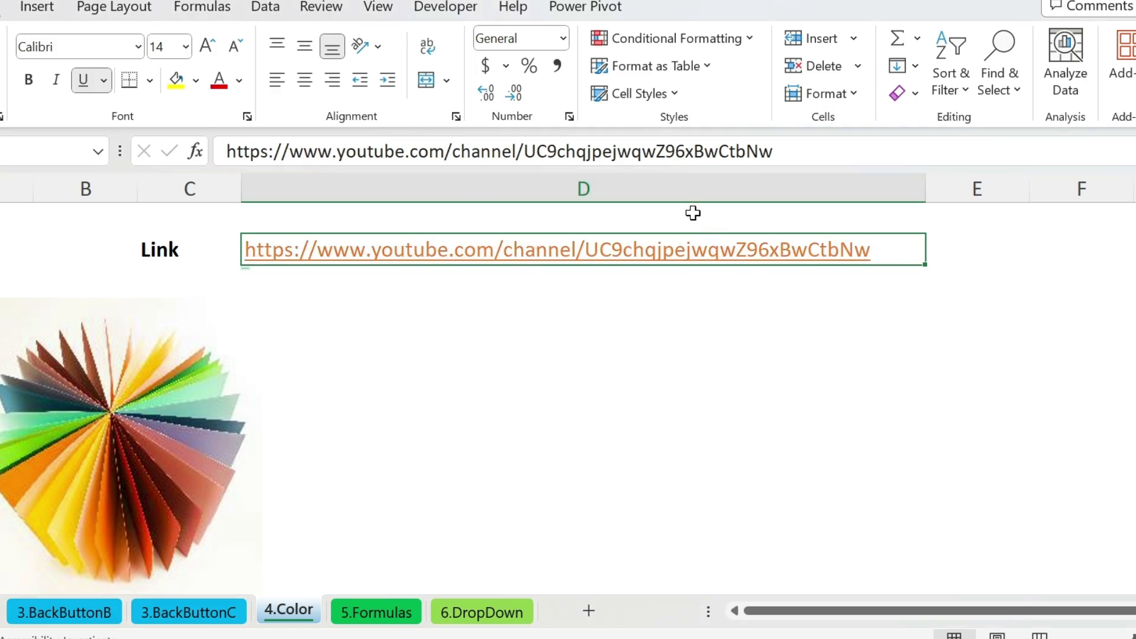
# Modify the Followed Hyperlink cell style to use Text 2 dark blue-grey font.
pyautogui.click(639, 93)
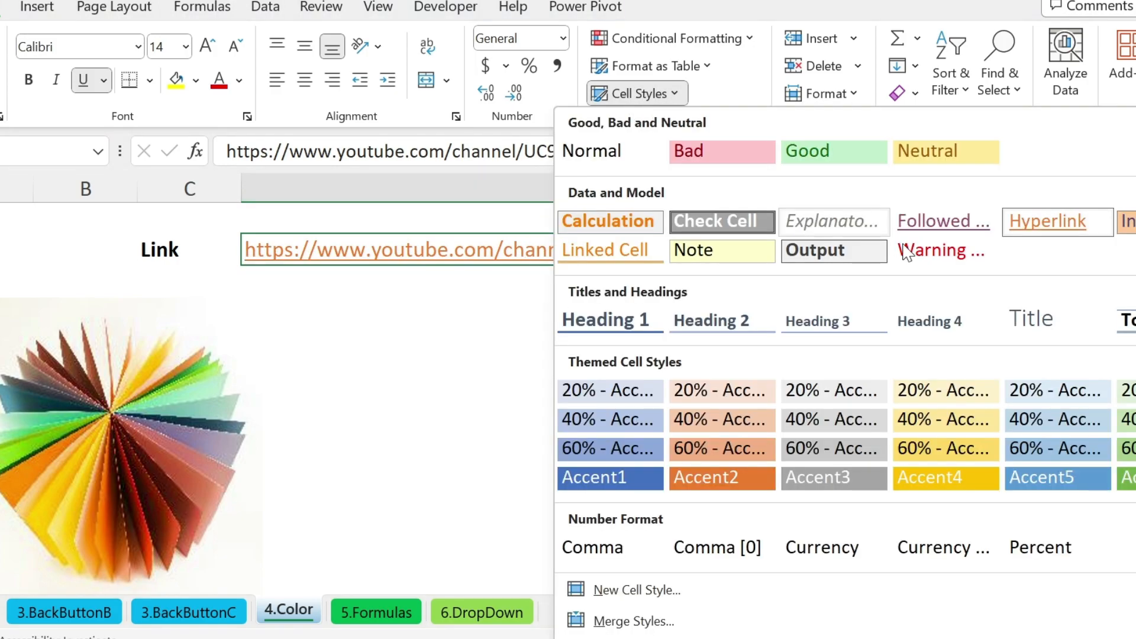
pyautogui.rightClick(935, 226)
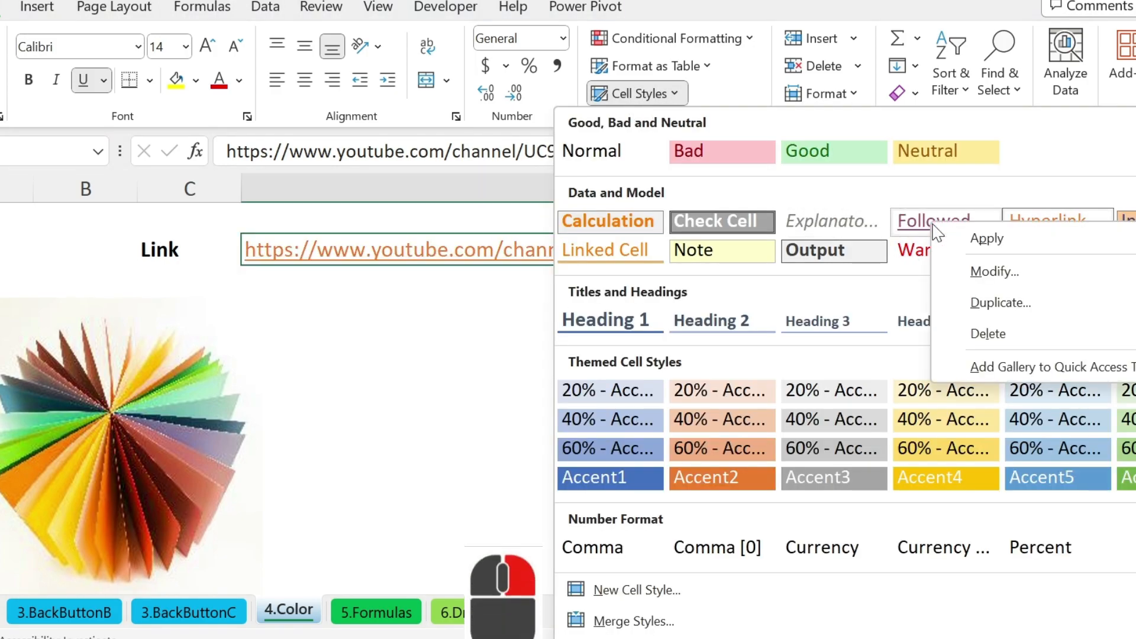
pyautogui.click(995, 272)
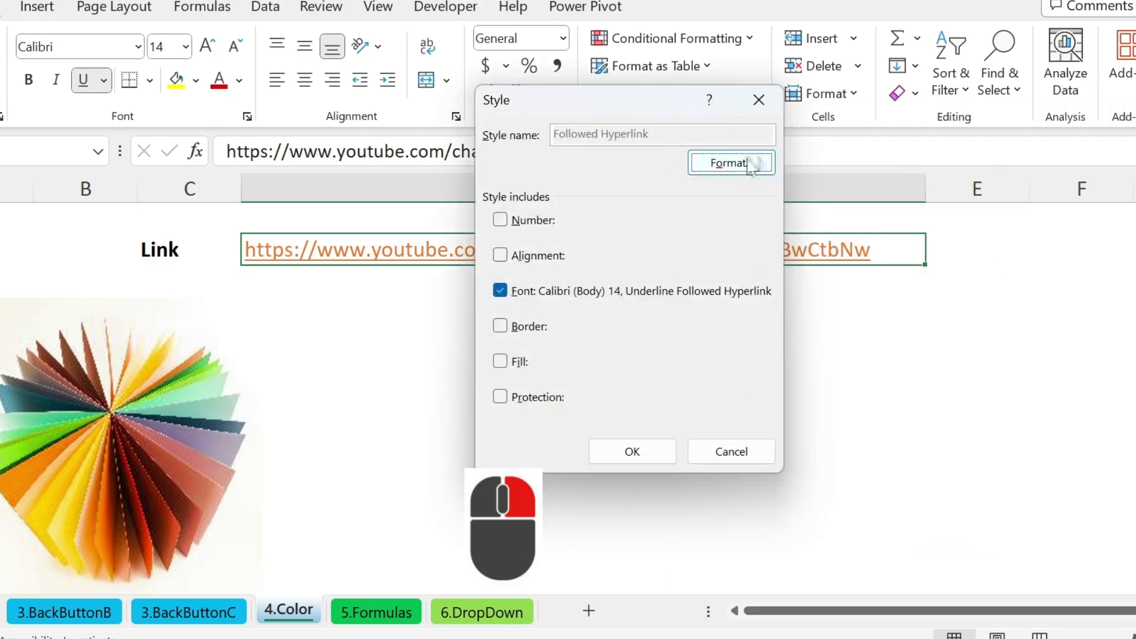
pyautogui.click(752, 162)
pyautogui.click(720, 242)
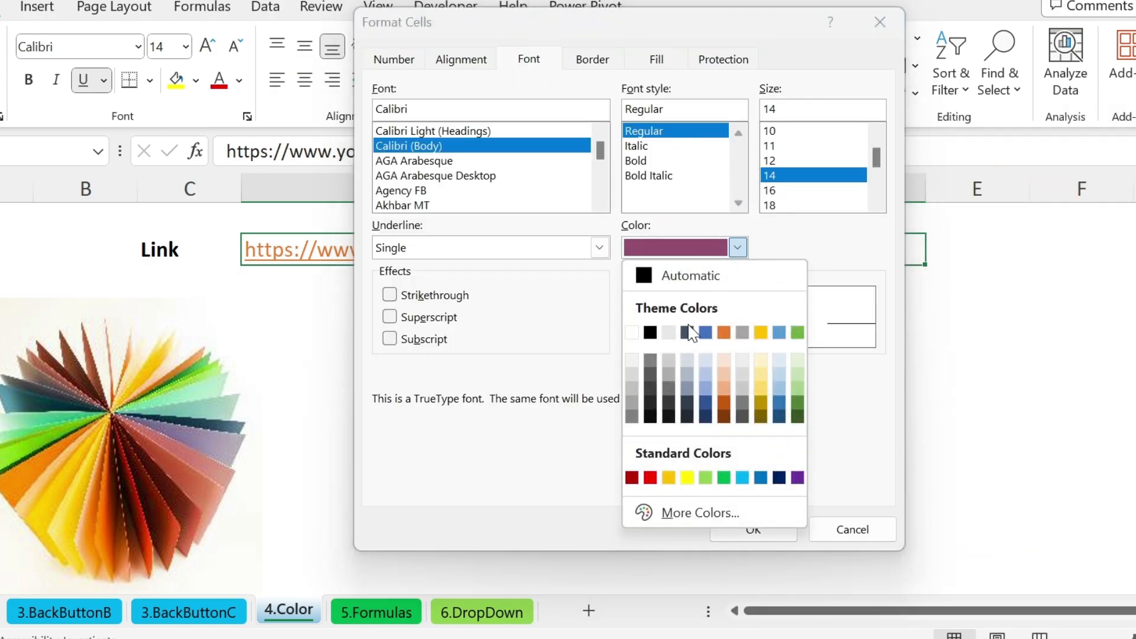
pyautogui.click(697, 327)
pyautogui.click(764, 532)
pyautogui.click(632, 451)
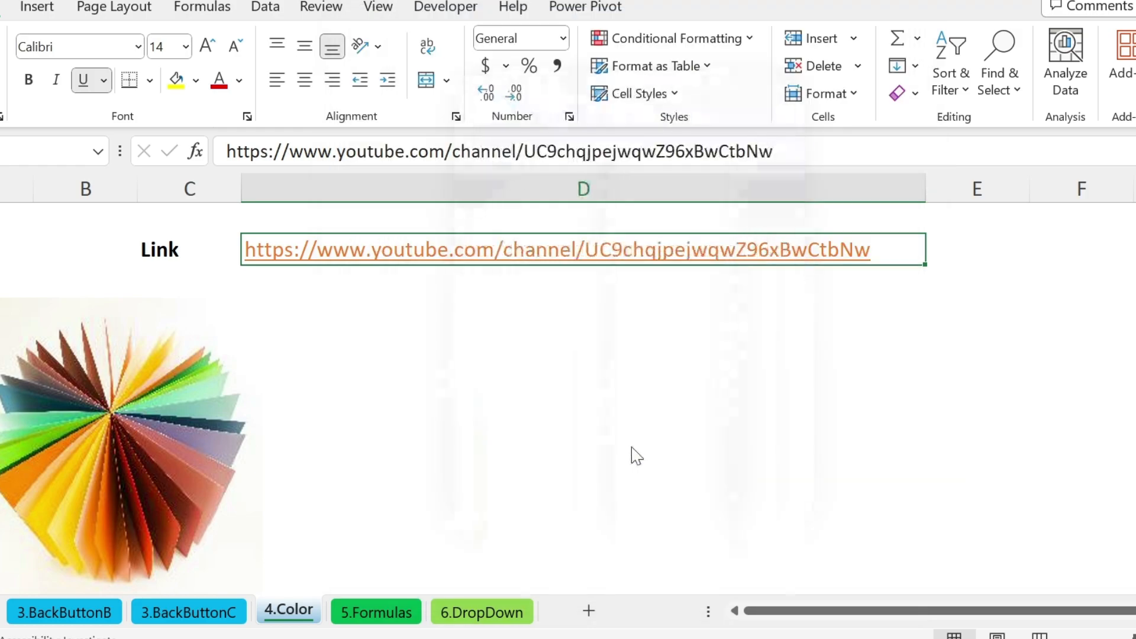
# Follow the YouTube channel link, then close the browser and return to Excel.
pyautogui.click(536, 257)
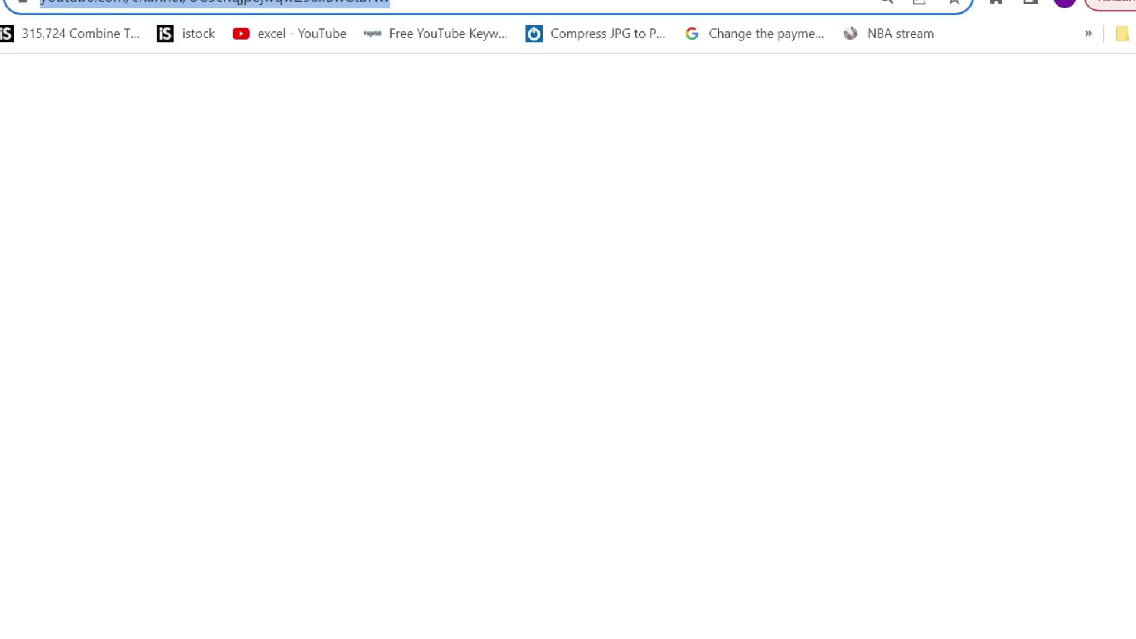
pyautogui.hotkey('ctrl', 'w')
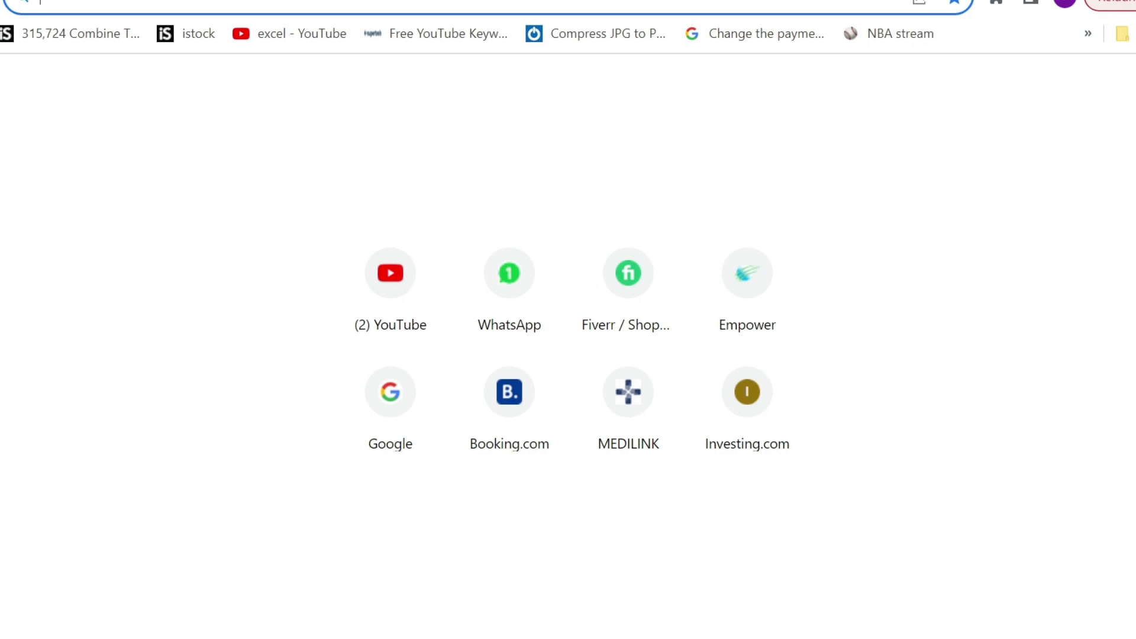
pyautogui.hotkey('alt', 'Tab')
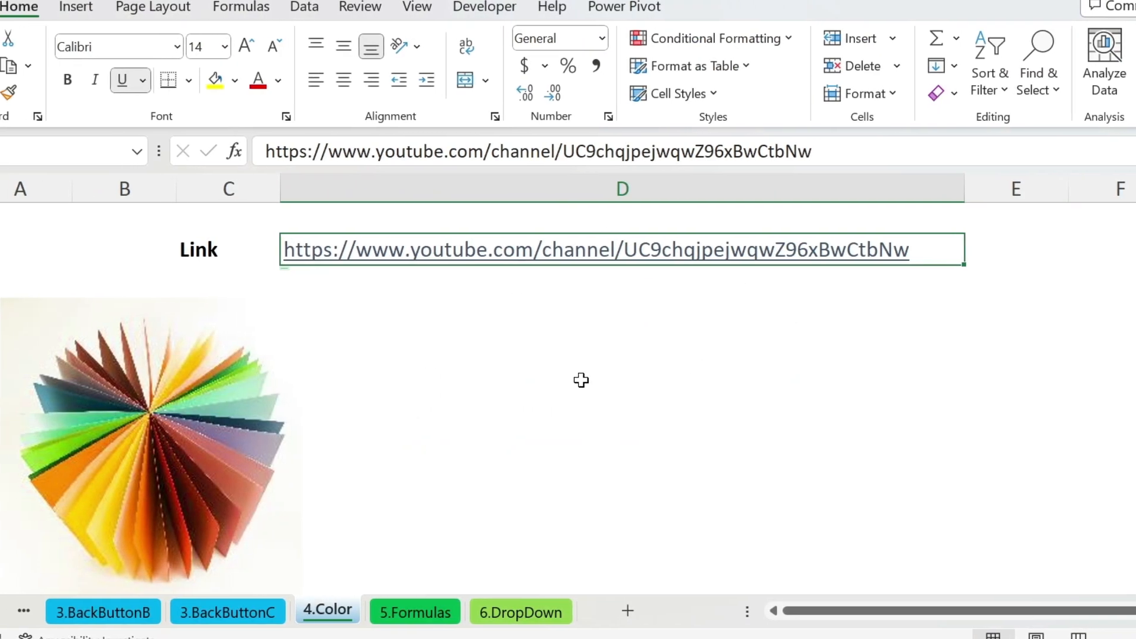
# On the 5.Formulas sheet, enter =HYPERLINK(C2,B2) in D2.
pyautogui.click(441, 612)
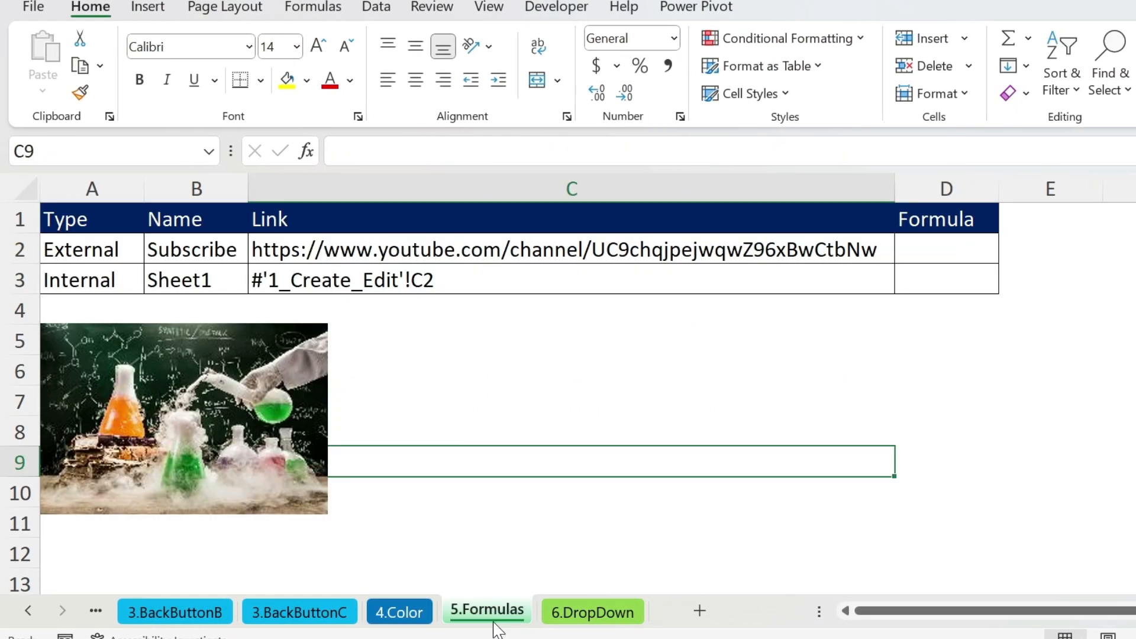
pyautogui.click(750, 391)
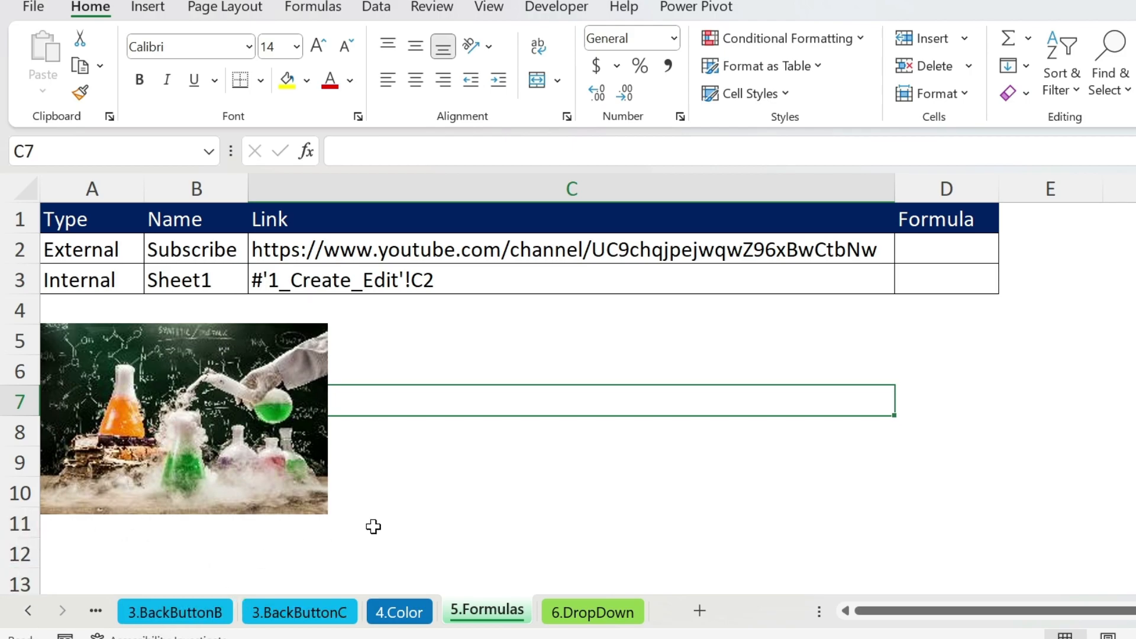
pyautogui.click(935, 252)
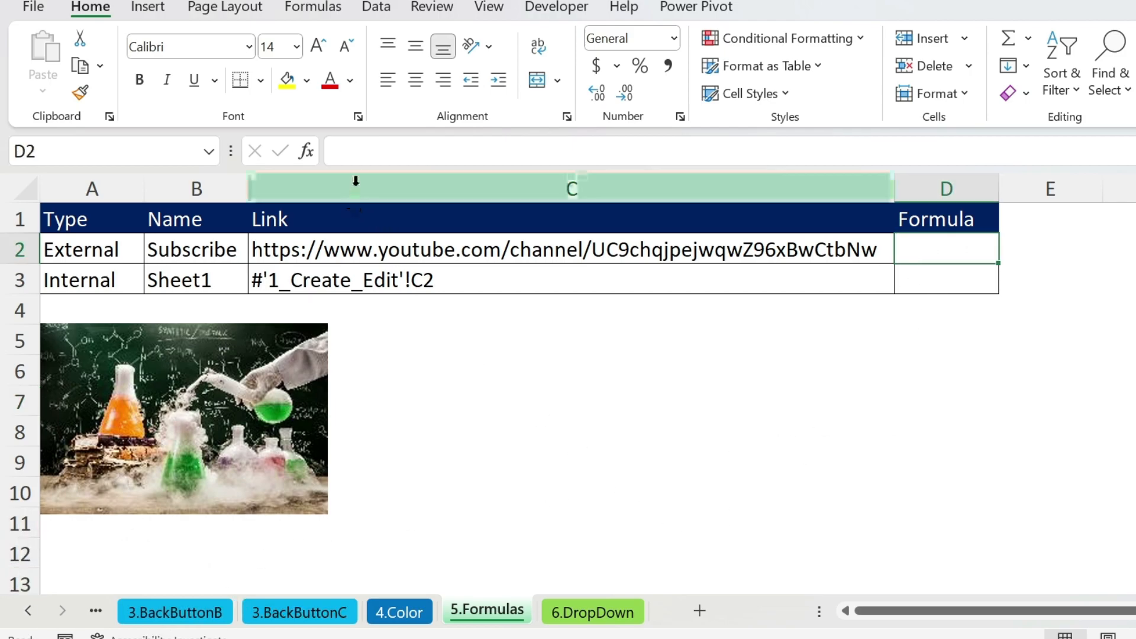
pyautogui.click(373, 154)
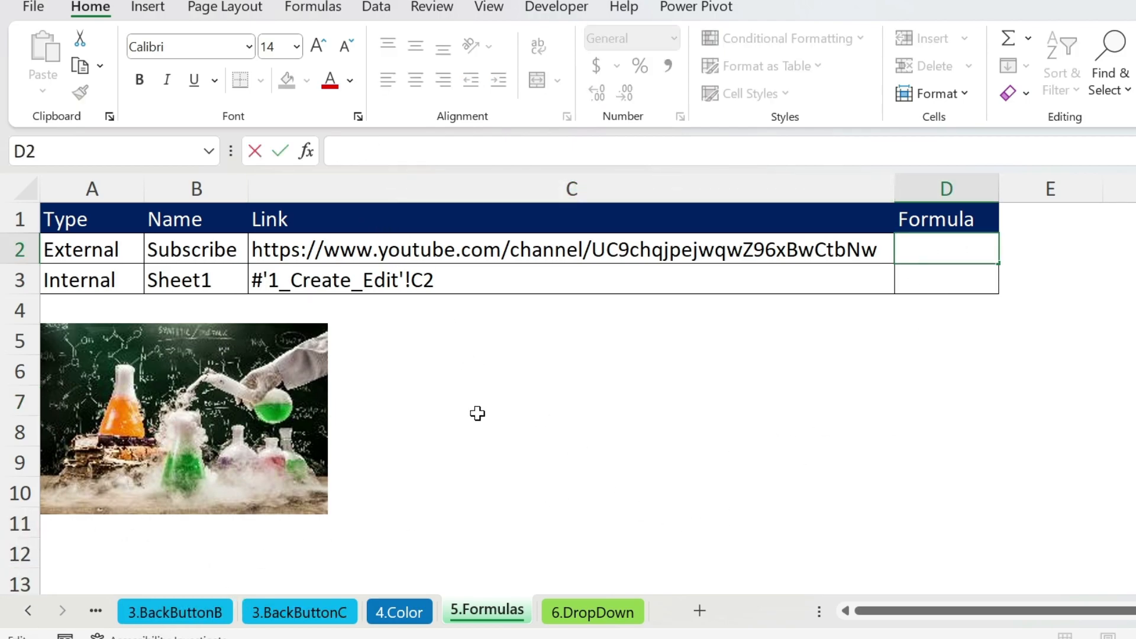
pyautogui.write('=hyper')
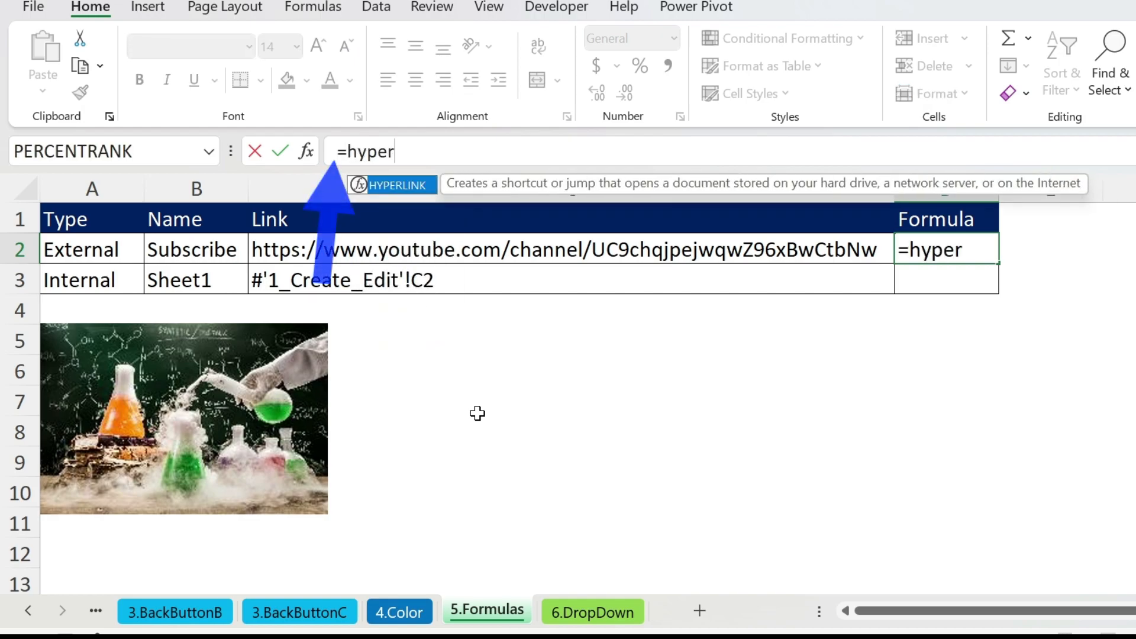
pyautogui.press('Tab')
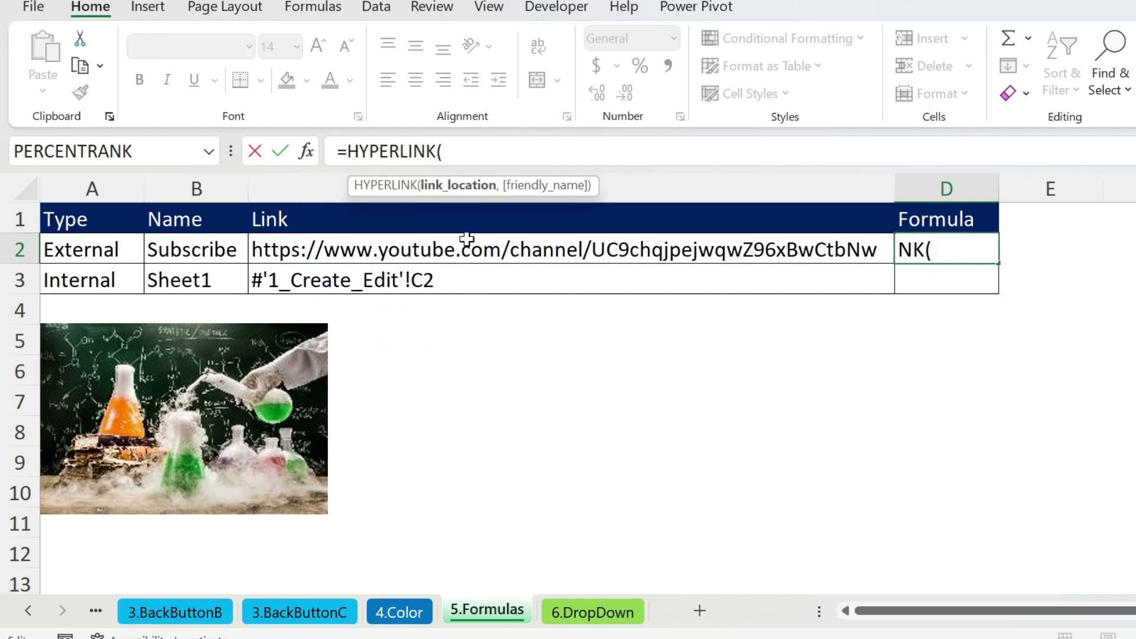
pyautogui.click(401, 253)
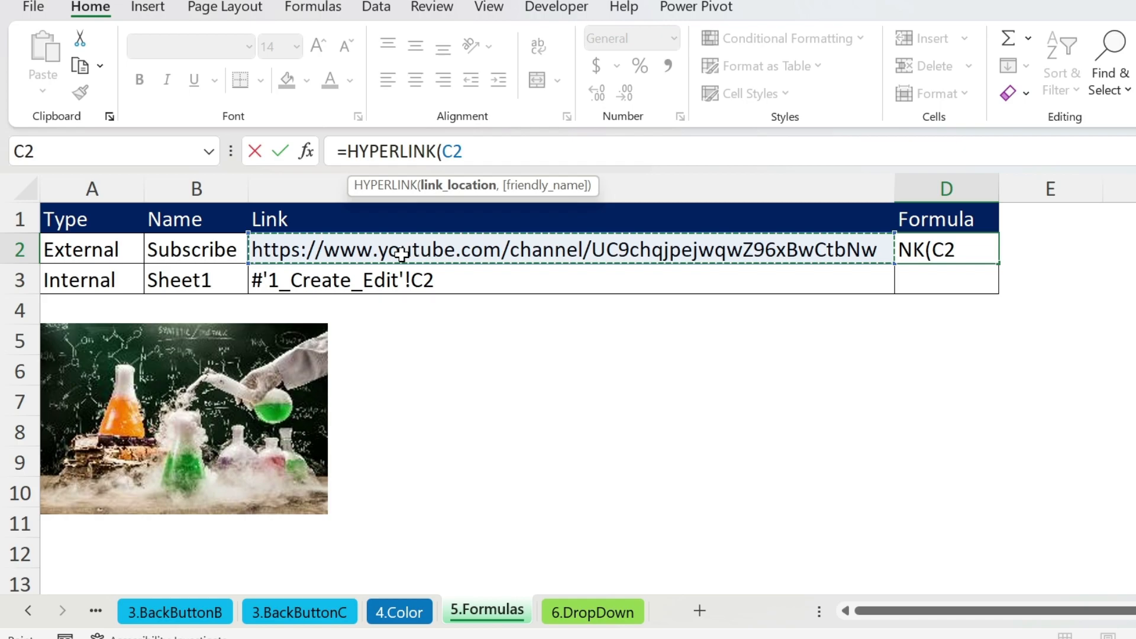
pyautogui.write(',')
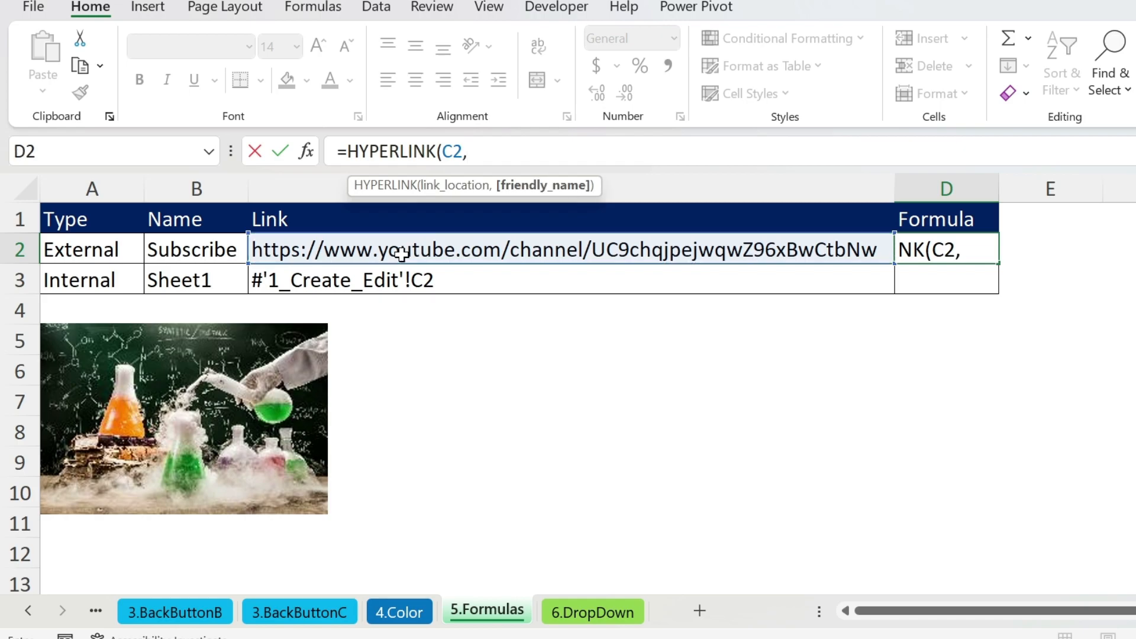
pyautogui.click(190, 248)
pyautogui.press('Return')
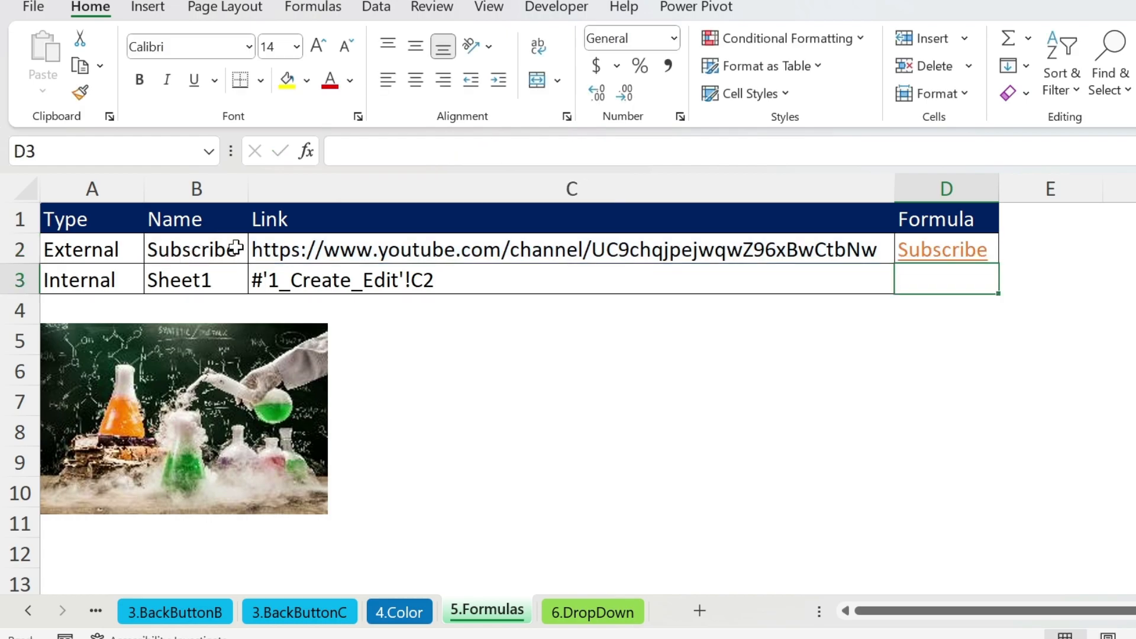
# Copy the D2 HYPERLINK formula into D3 so it shows Sheet1.
pyautogui.press('Up')
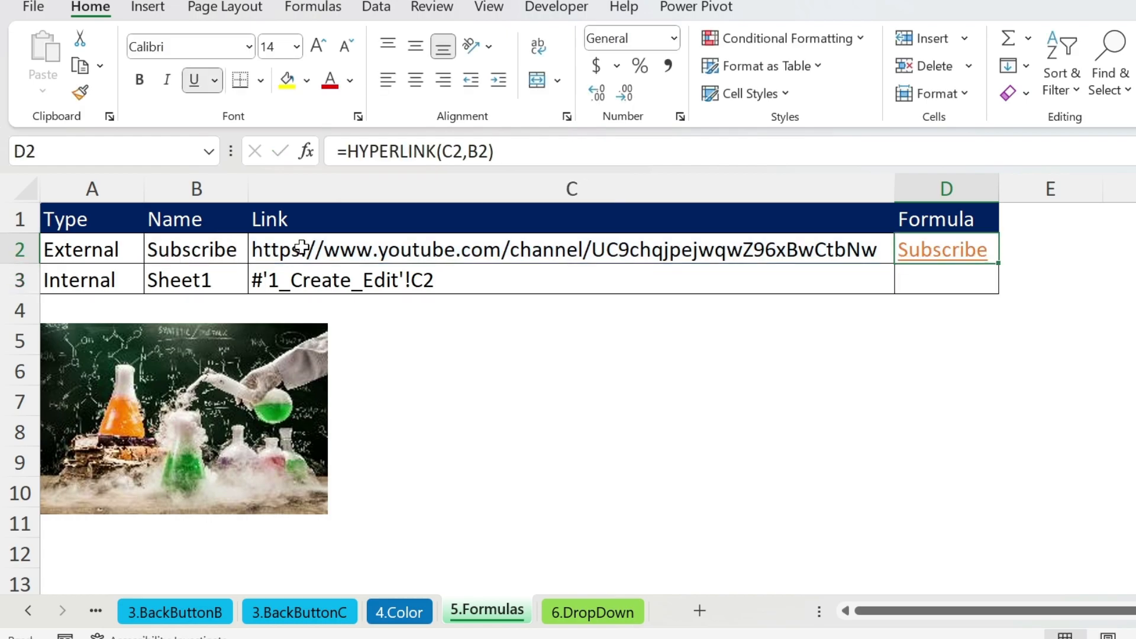
pyautogui.hotkey('ctrl', 'c')
pyautogui.press('Down')
pyautogui.hotkey('ctrl', 'v')
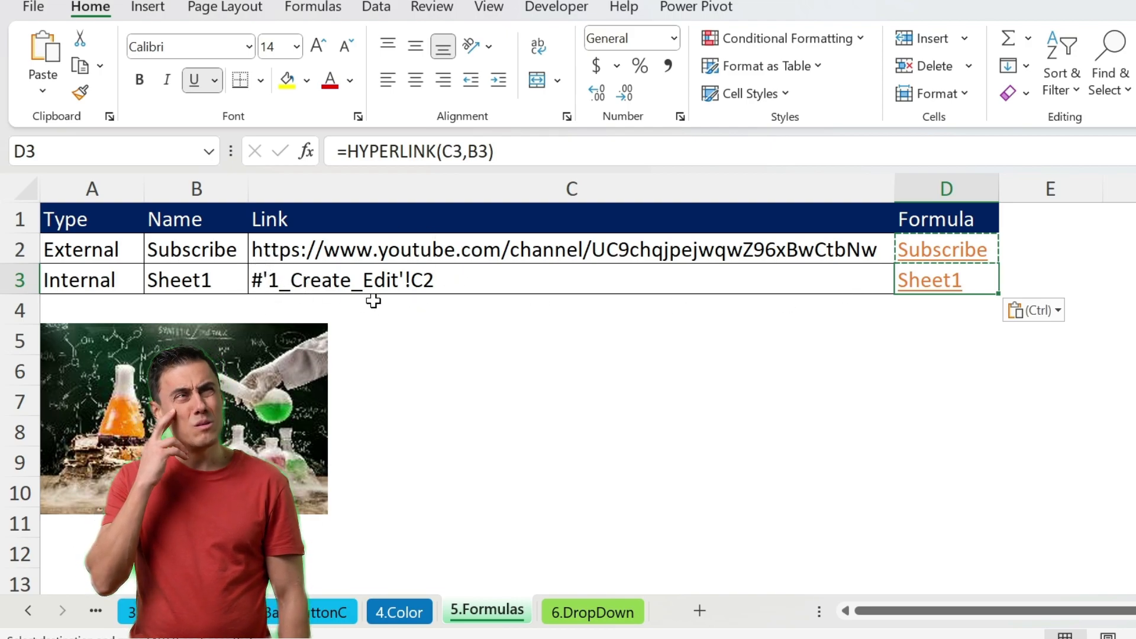
pyautogui.click(423, 304)
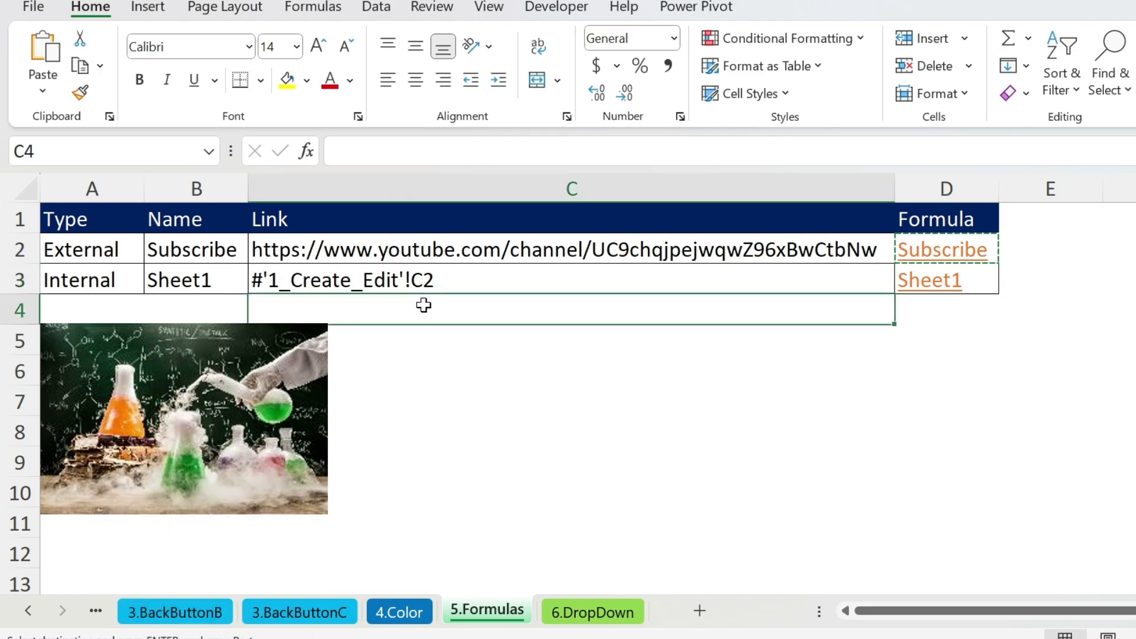
# Store the reference '3.BackButtonC'!A1 as text in C4.
pyautogui.write('=')
pyautogui.click(296, 610)
pyautogui.click(109, 221)
pyautogui.press('Return')
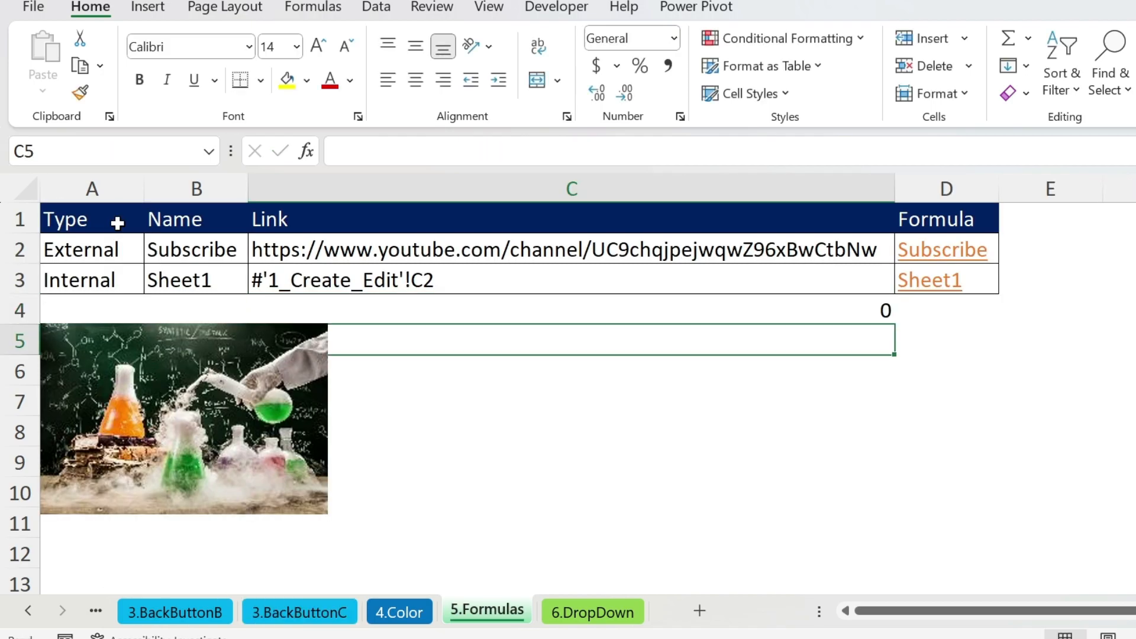
pyautogui.click(346, 310)
pyautogui.click(346, 154)
pyautogui.press('BackSpace')
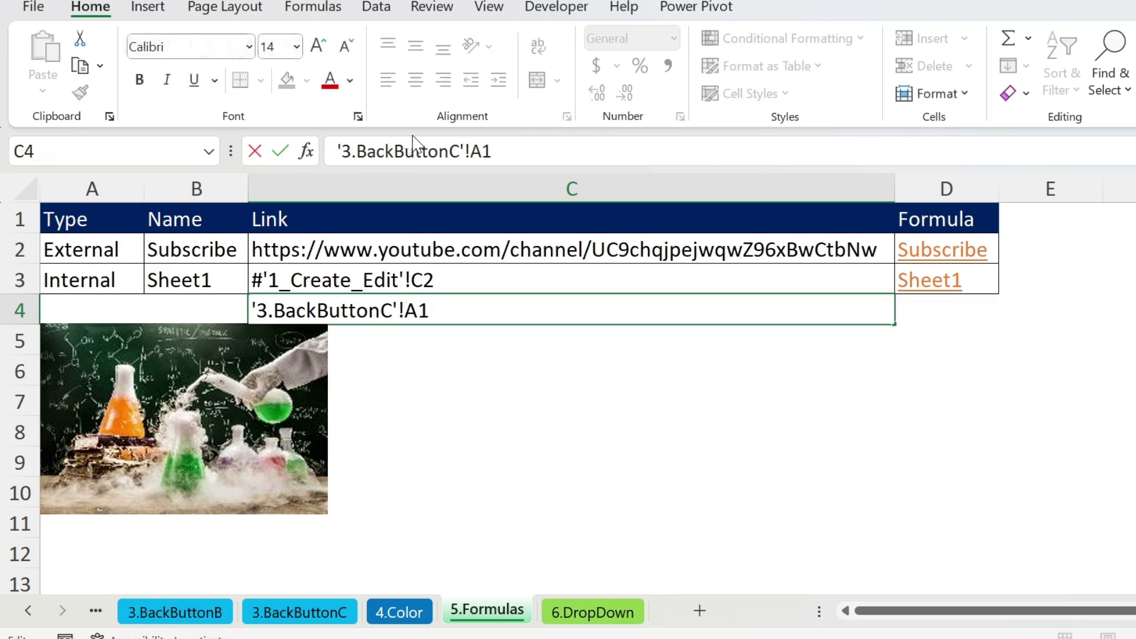
pyautogui.press('Return')
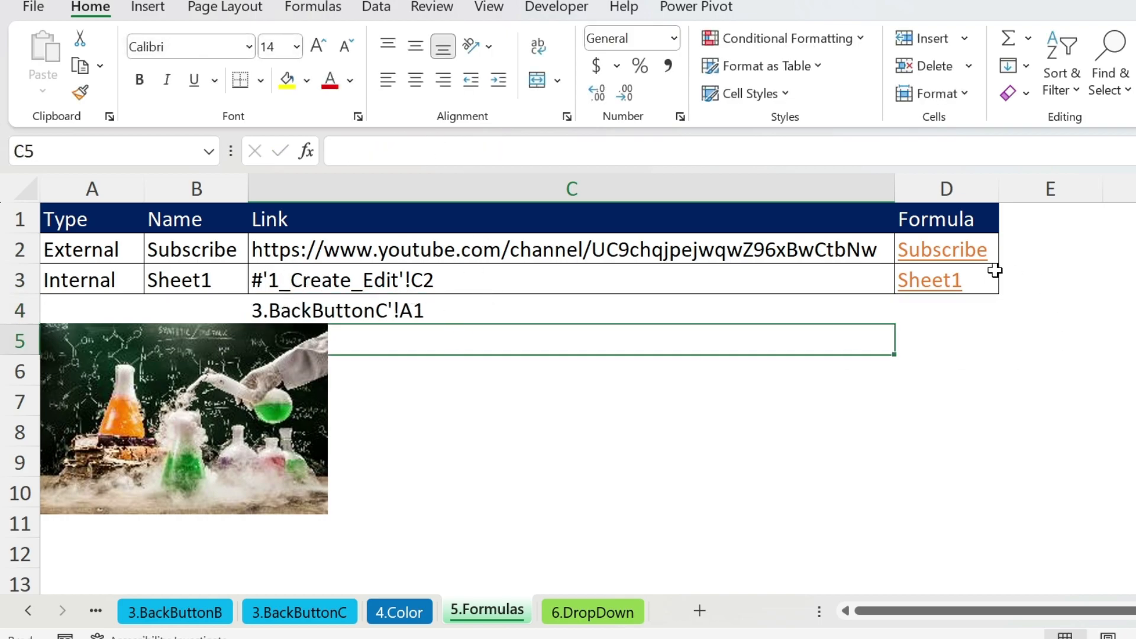
# Extend the link formula to D4, name it AAA in B4, and test it.
pyautogui.click(976, 282)
pyautogui.moveTo(999, 287); pyautogui.dragTo(999, 320)
pyautogui.click(206, 303)
pyautogui.write('AAA')
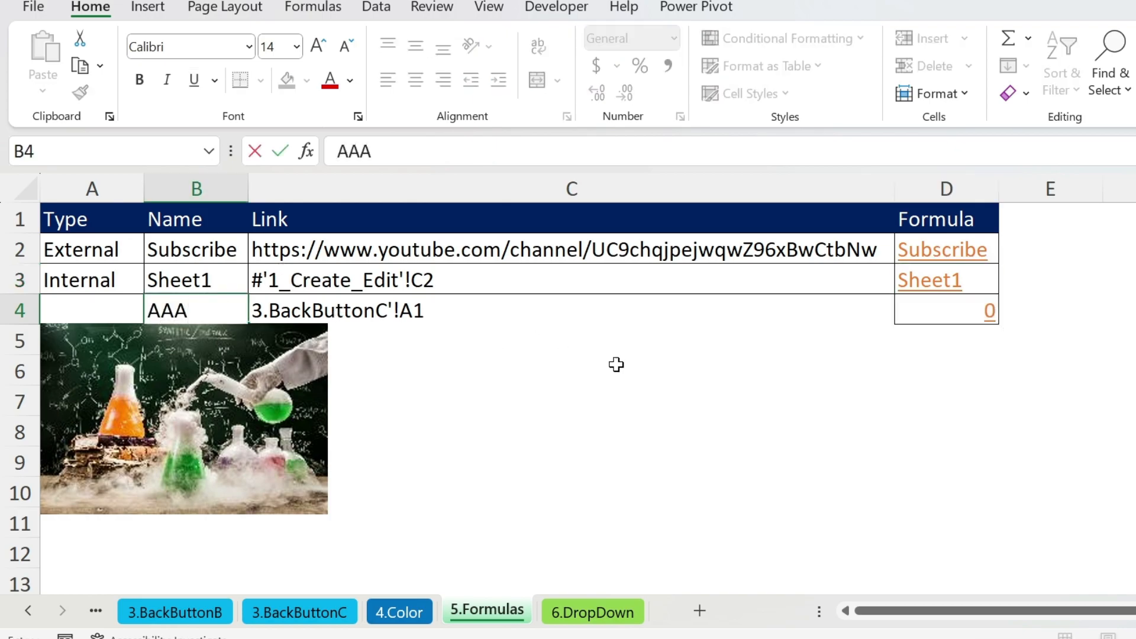
pyautogui.click(615, 400)
pyautogui.click(926, 314)
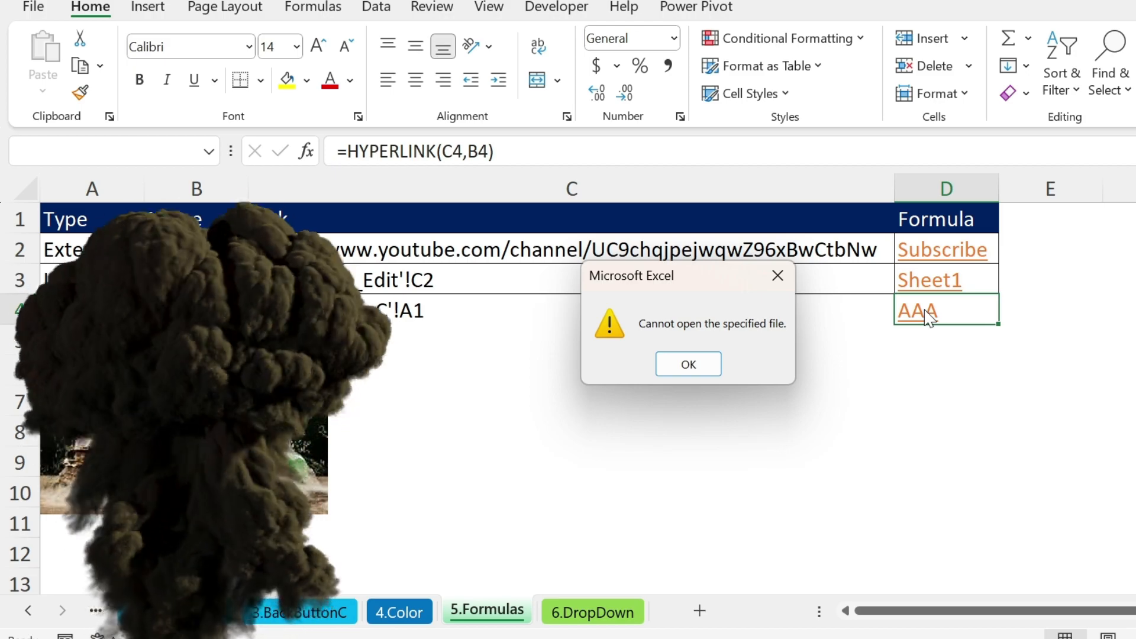
pyautogui.click(708, 363)
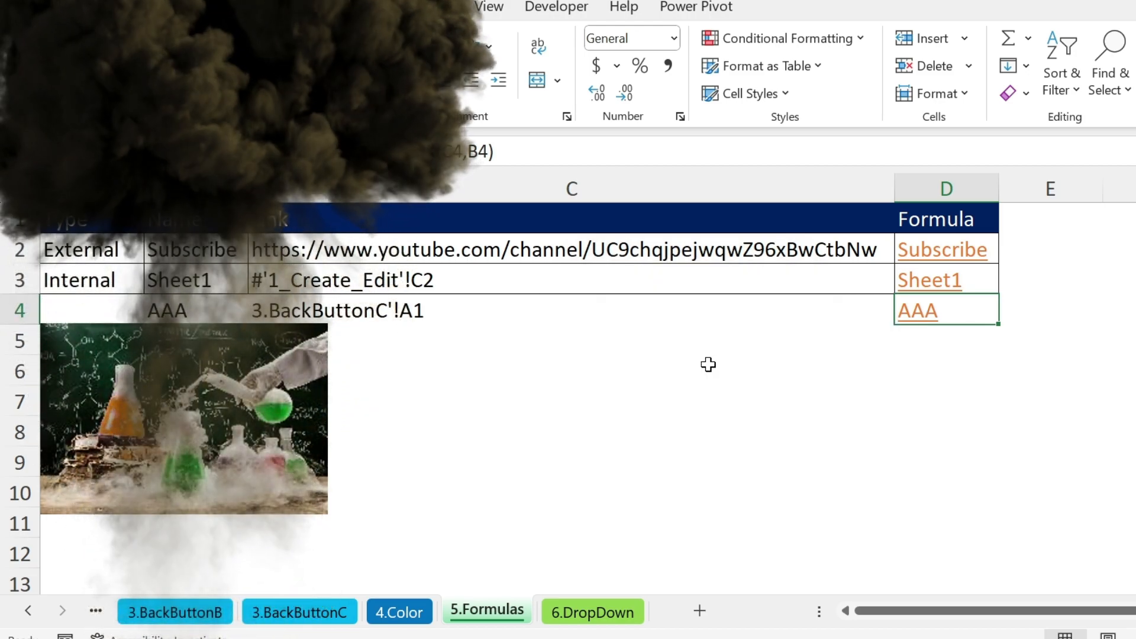
# Prefix C4's address with # and test the AAA link again.
pyautogui.click(301, 307)
pyautogui.click(341, 152)
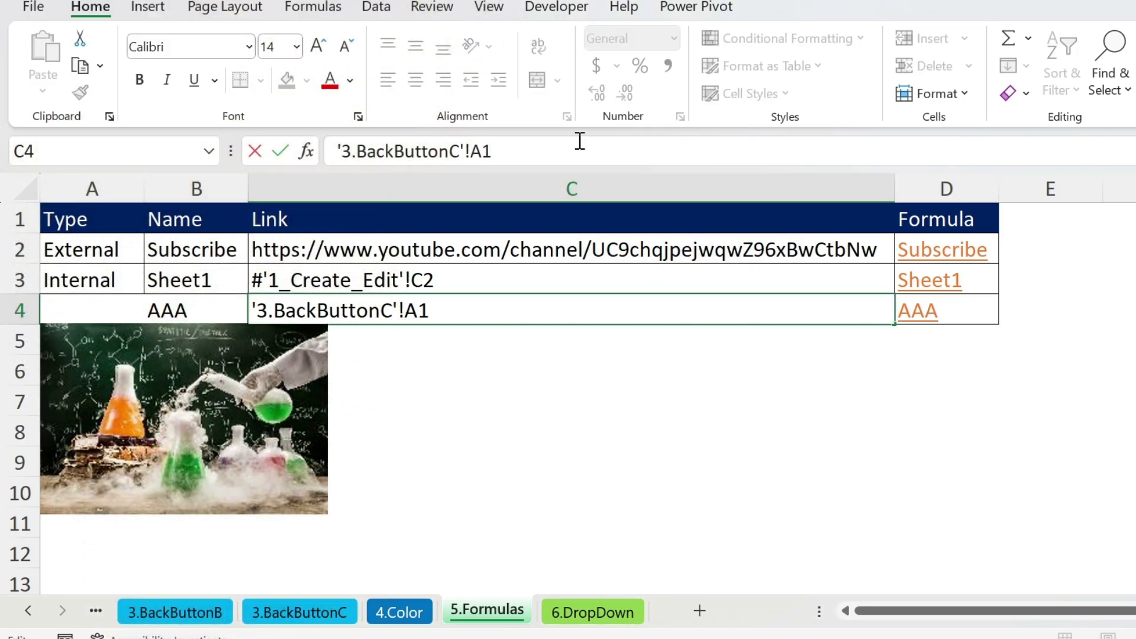
pyautogui.write('#')
pyautogui.press('Return')
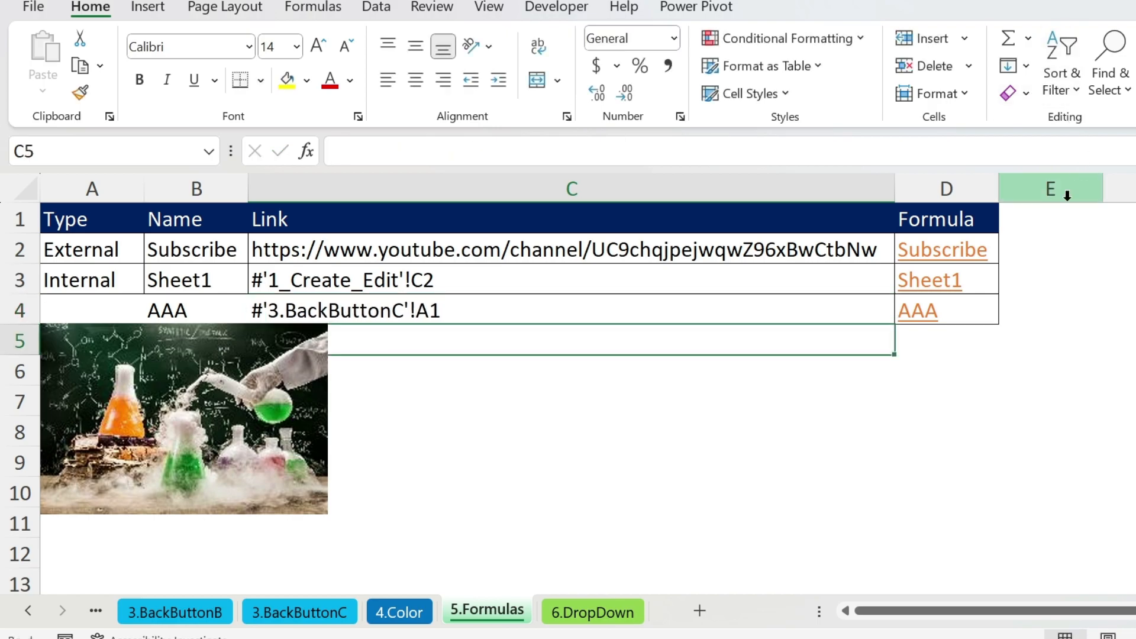
pyautogui.click(920, 314)
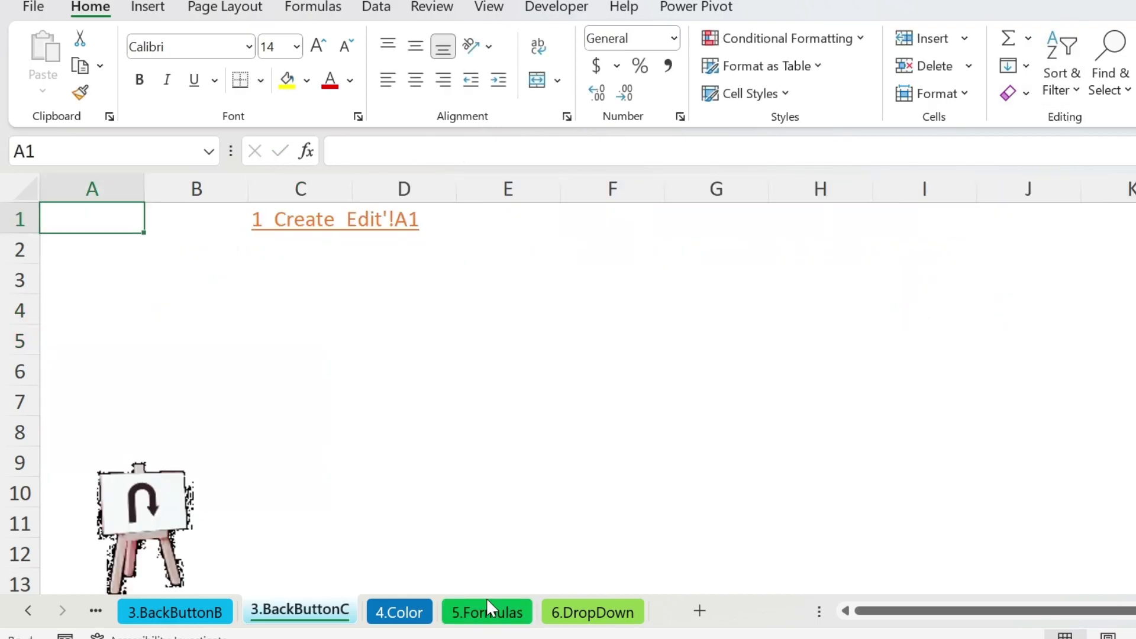
# Give C7 on 6.DropDown a List validation sourced from $B$3:$B$4 and check its choices.
pyautogui.click(563, 611)
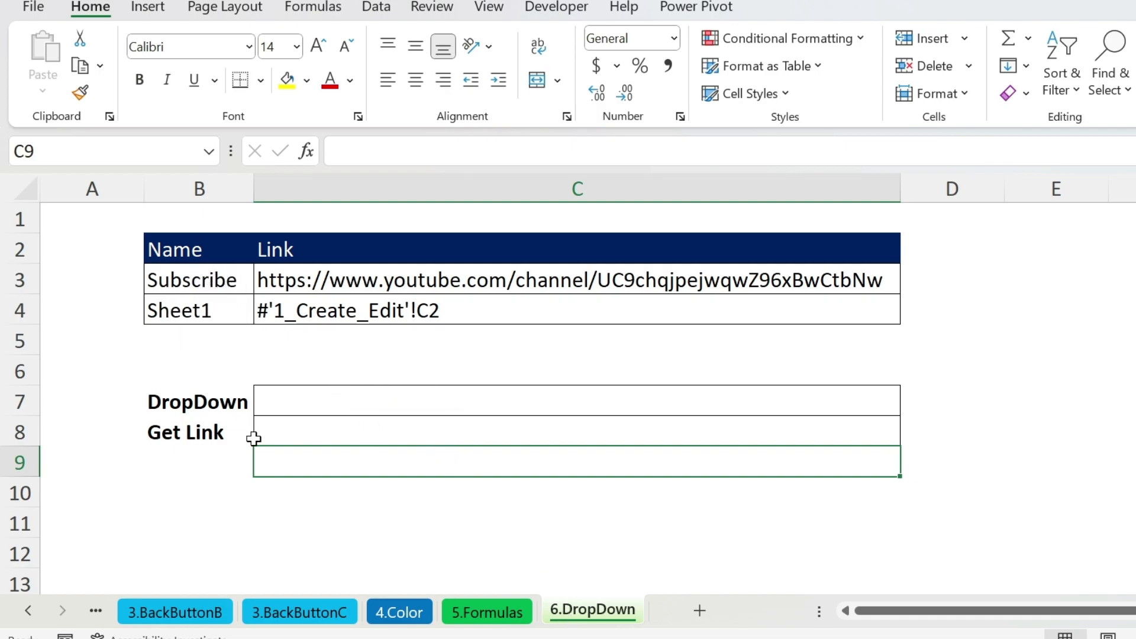
pyautogui.click(391, 398)
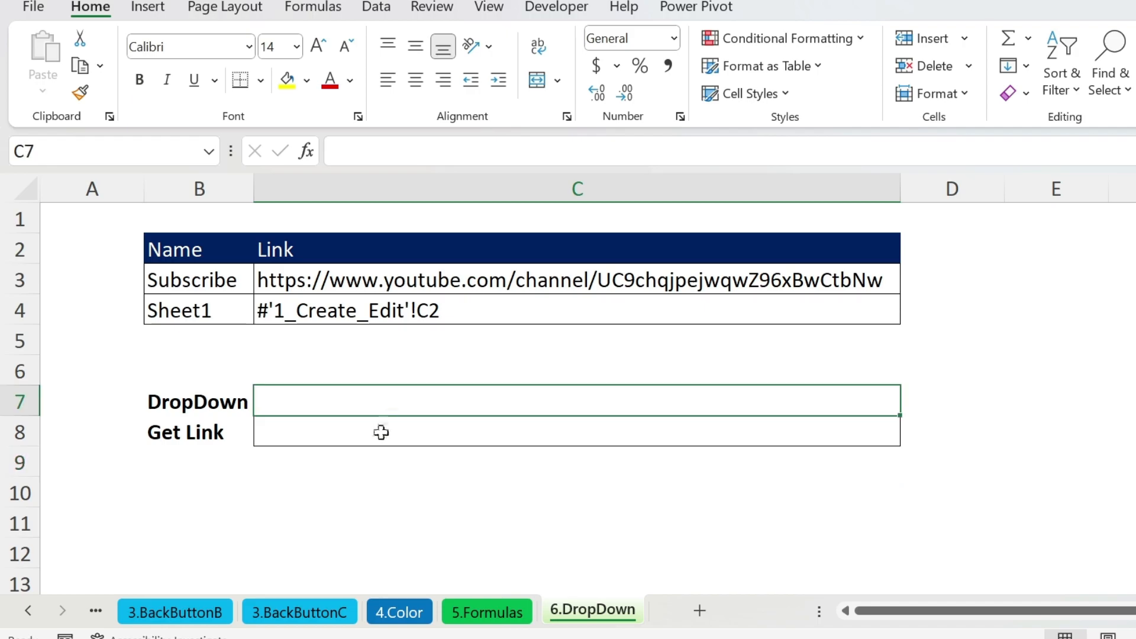
pyautogui.click(342, 8)
pyautogui.click(375, 8)
pyautogui.click(894, 93)
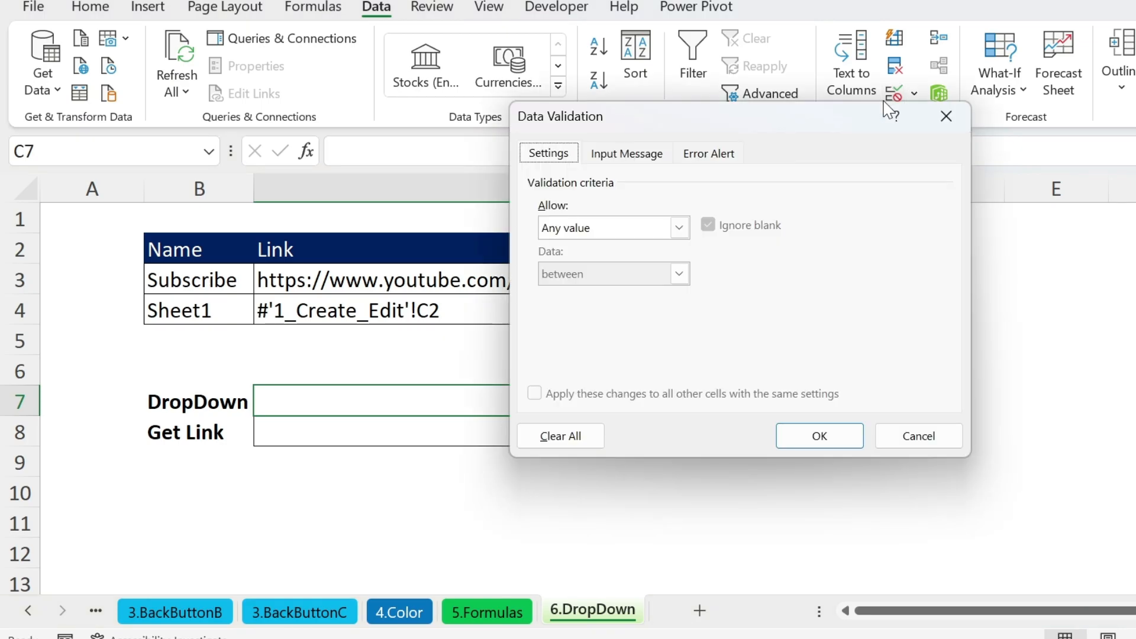
pyautogui.click(679, 228)
pyautogui.click(568, 292)
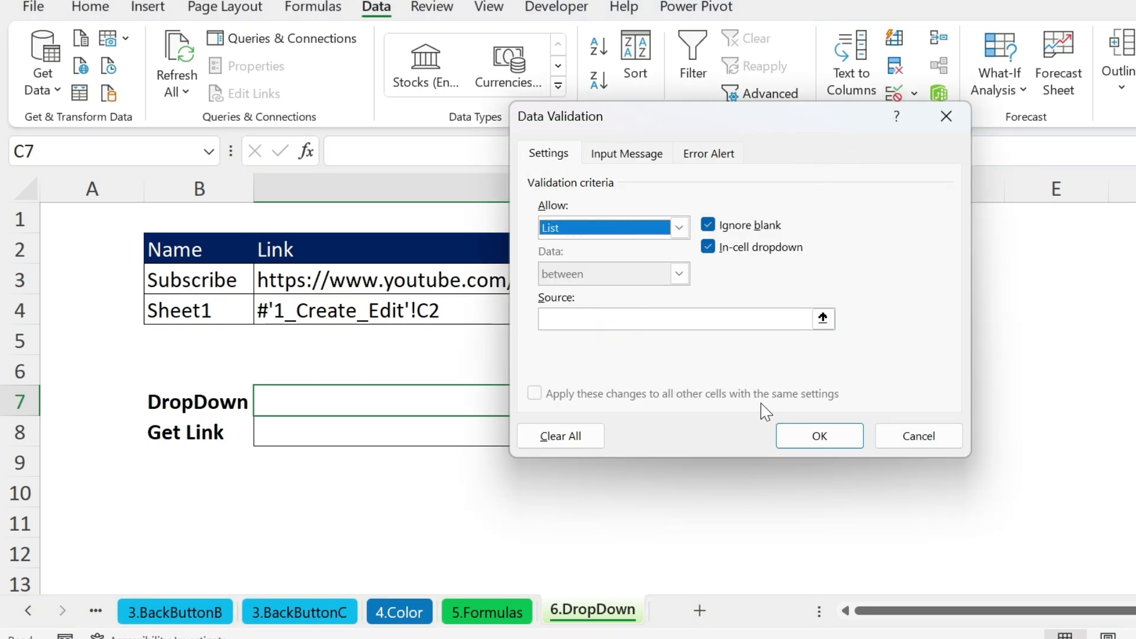
pyautogui.click(823, 319)
pyautogui.moveTo(188, 280); pyautogui.dragTo(184, 304)
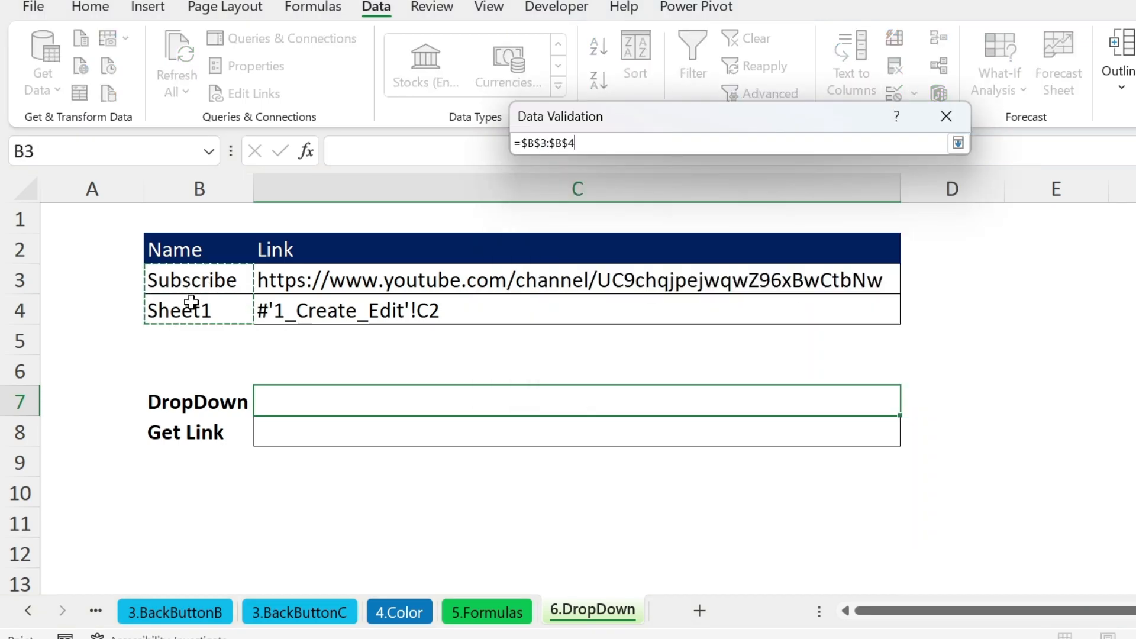
pyautogui.press('Return')
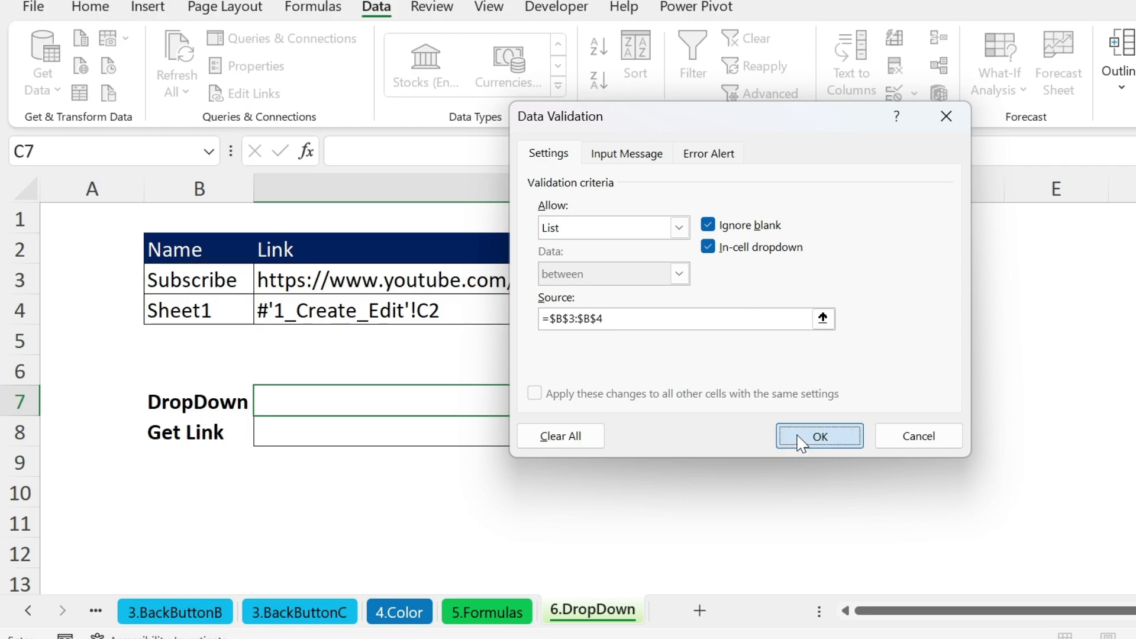
pyautogui.click(800, 441)
pyautogui.click(910, 406)
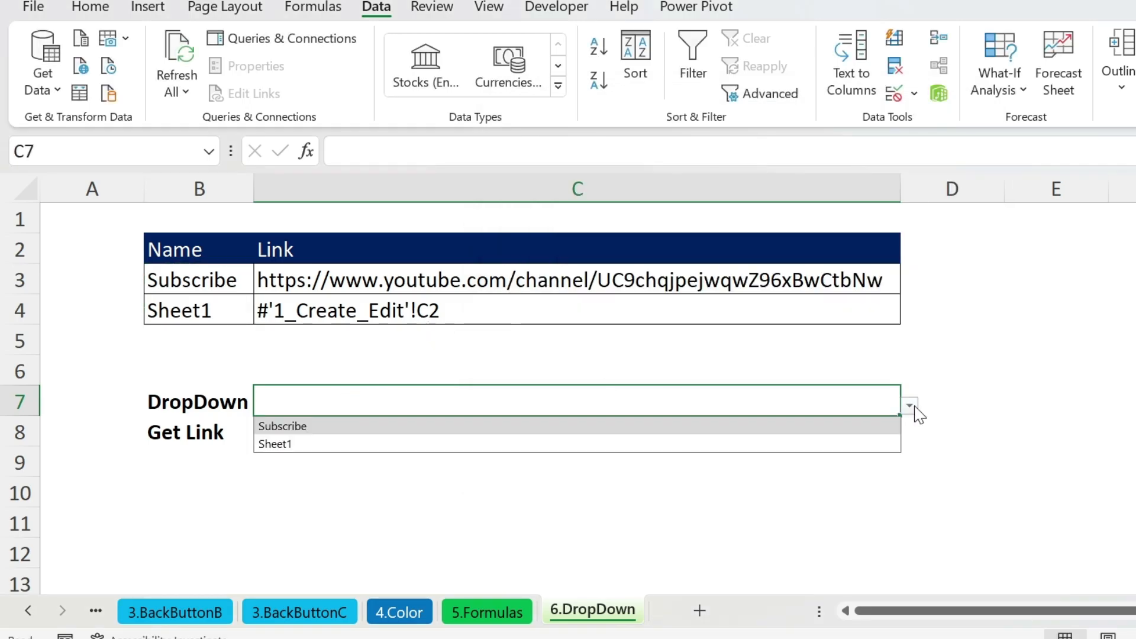
# Choose Sheet1 in C7 and enter =VLOOKUP(C7,B3:C4,2,FALSE) in C8.
pyautogui.click(338, 434)
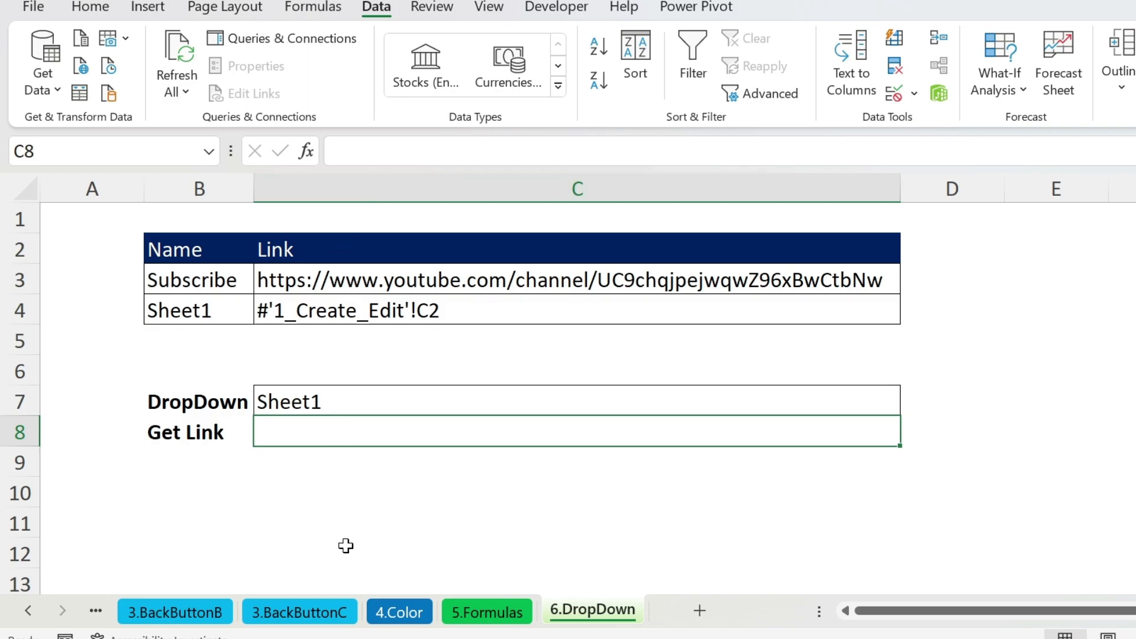
pyautogui.click(353, 152)
pyautogui.write('=v')
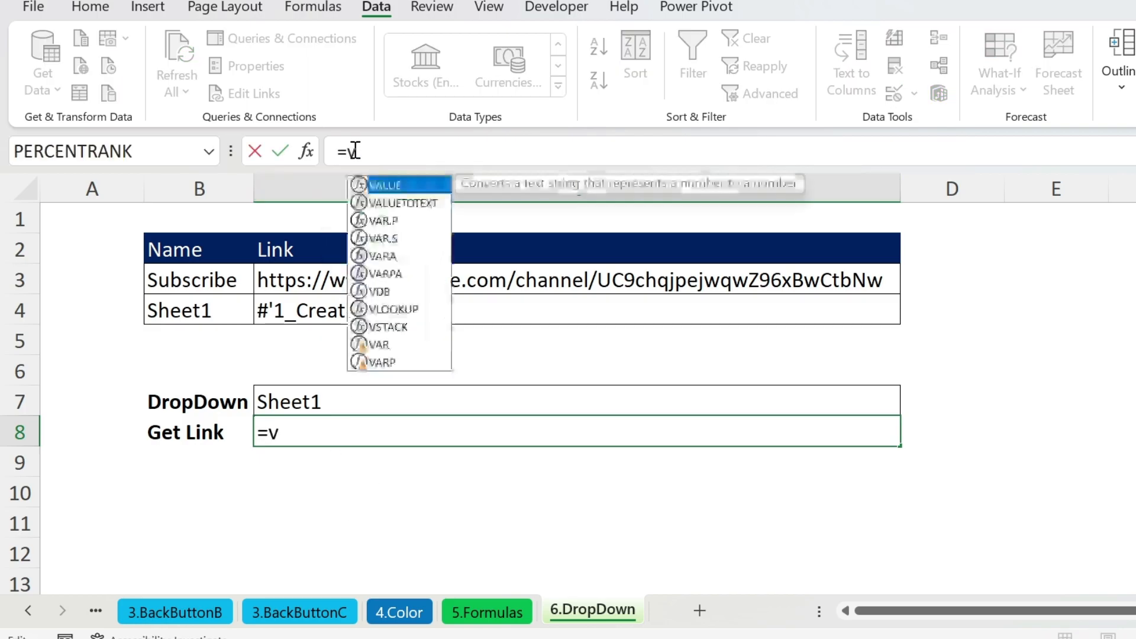
pyautogui.write('lookup(')
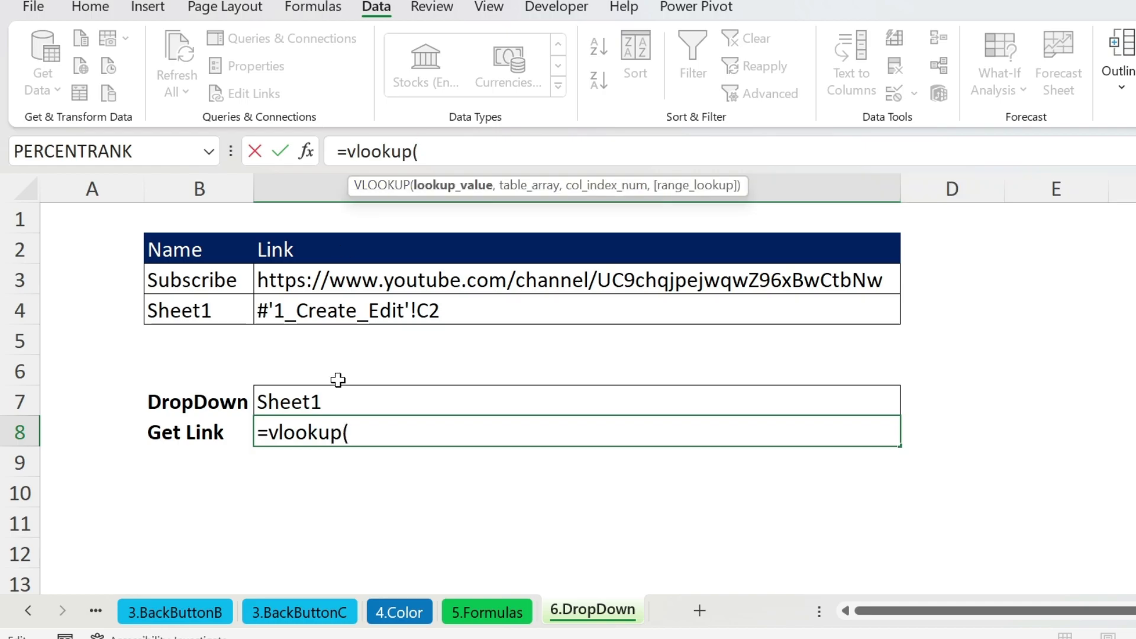
pyautogui.click(337, 399)
pyautogui.write(',')
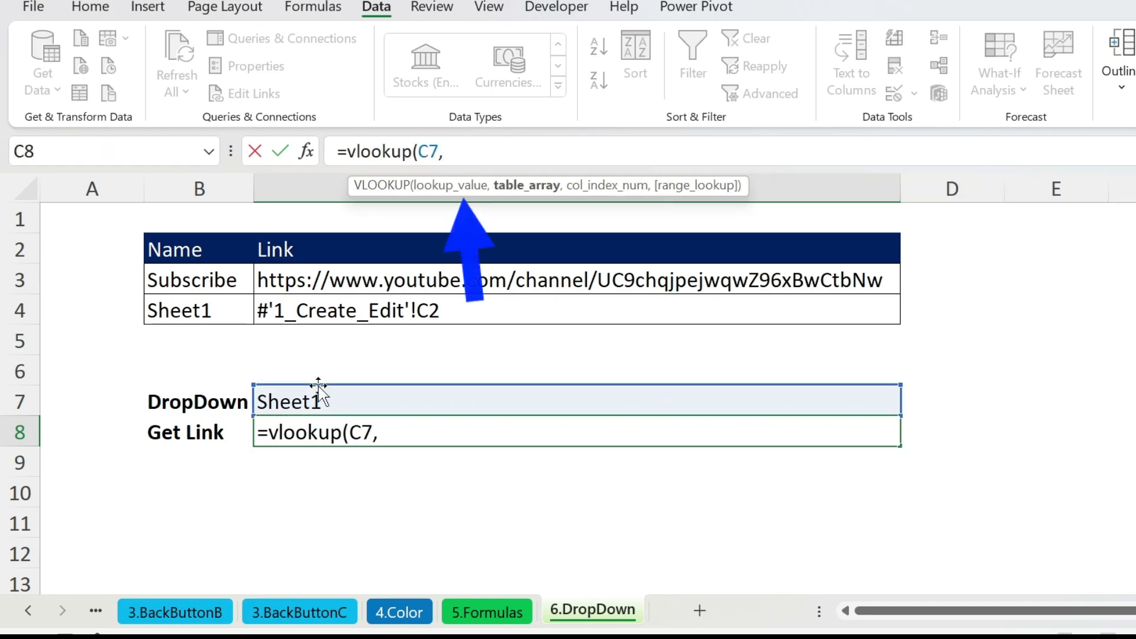
pyautogui.moveTo(181, 286); pyautogui.dragTo(325, 318)
pyautogui.write(',2')
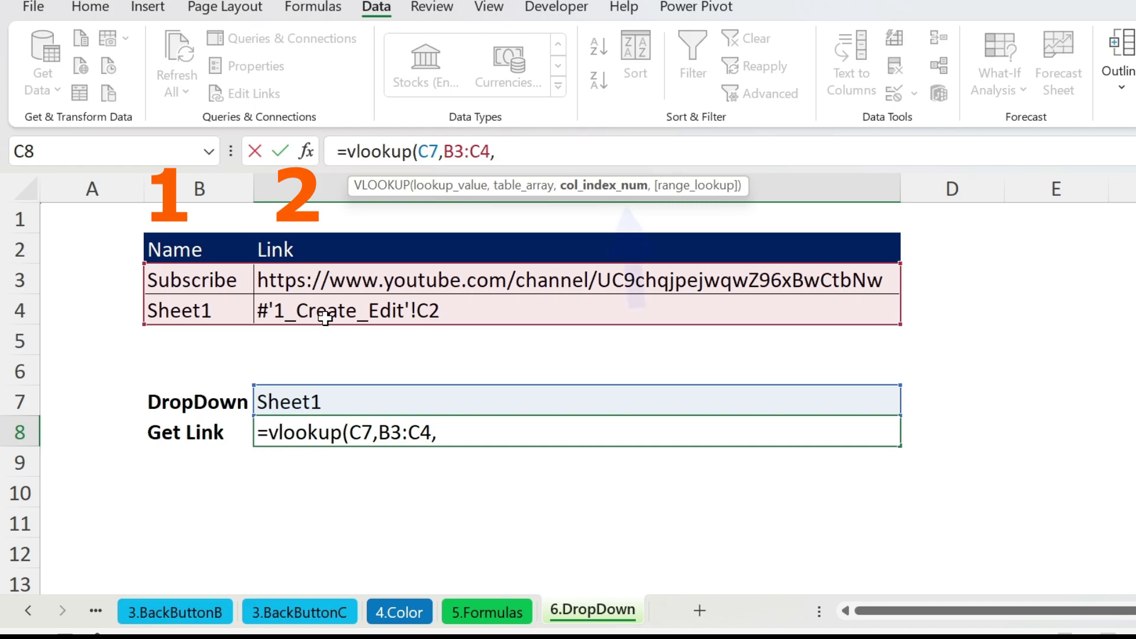
pyautogui.write(',false')
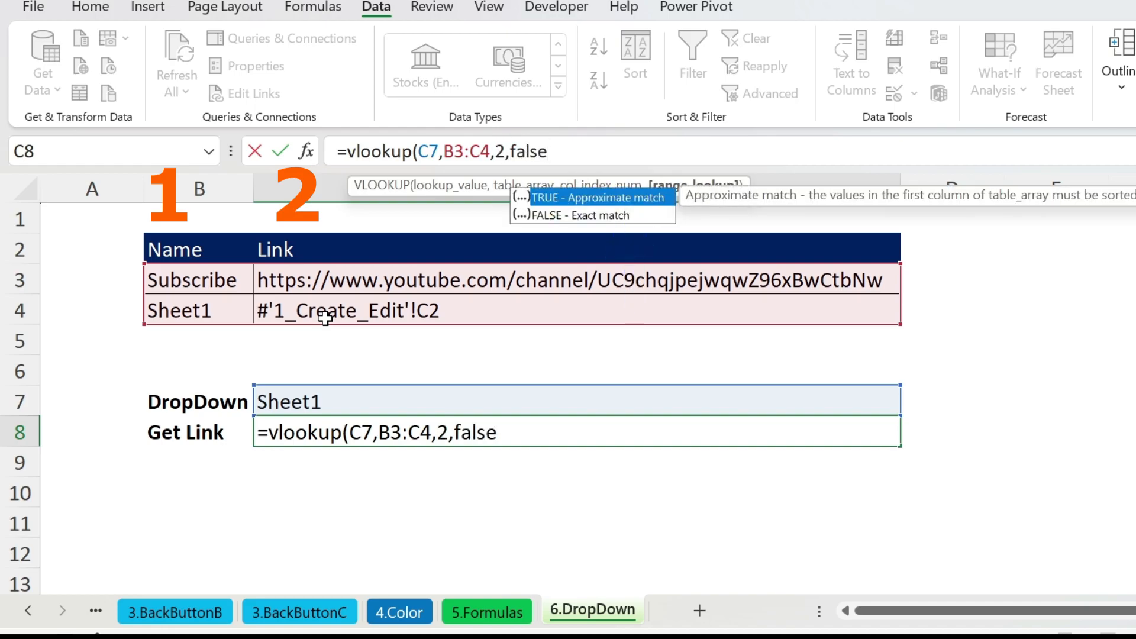
pyautogui.write(')')
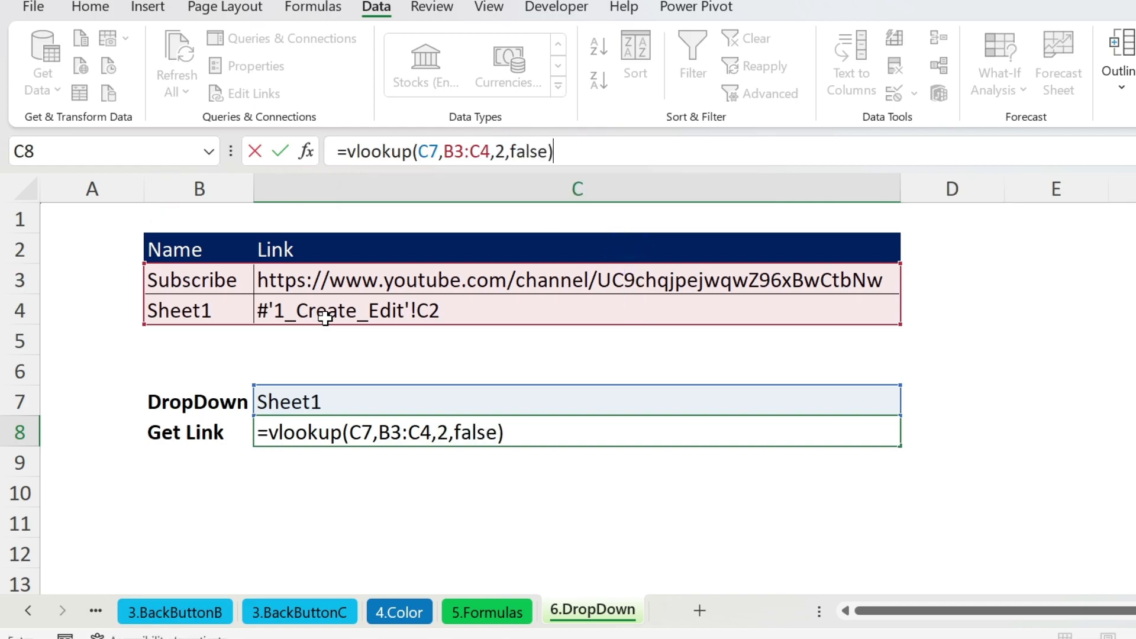
pyautogui.press('Return')
# Wrap C8's lookup in HYPERLINK with C7 as display name, then follow the link.
pyautogui.click(451, 431)
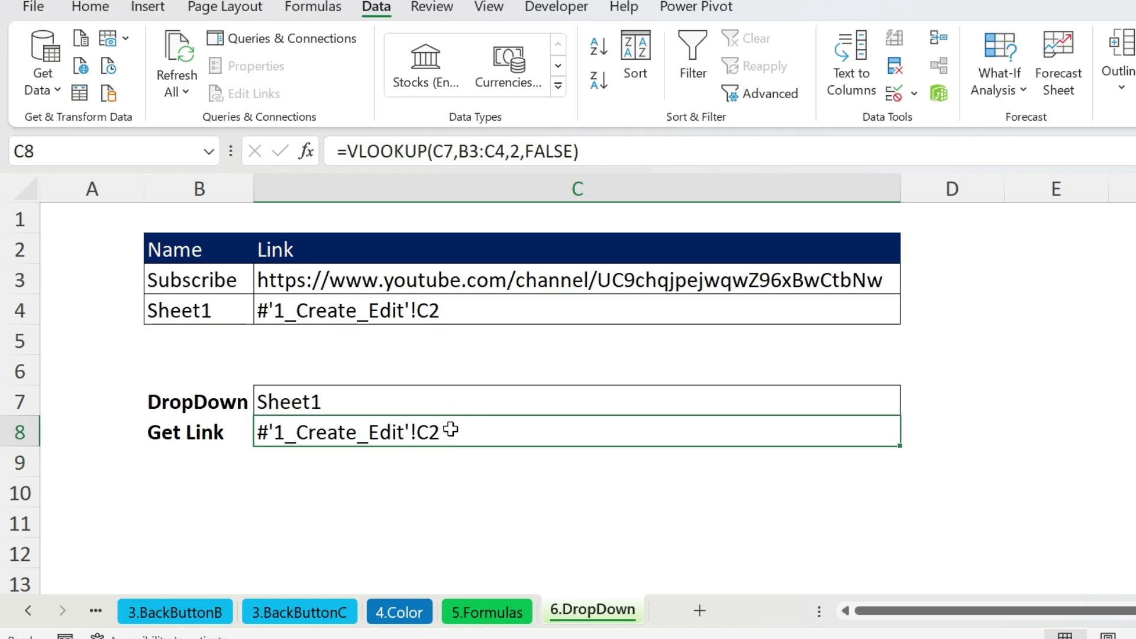
pyautogui.click(348, 145)
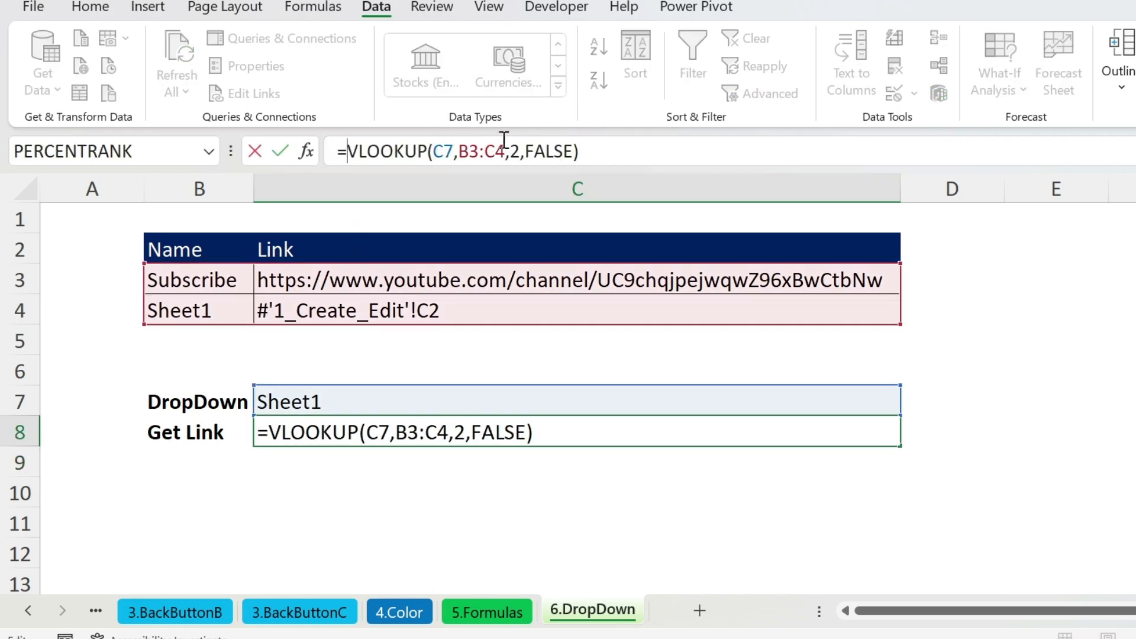
pyautogui.write('hyperlink(VLOOKUP(C7')
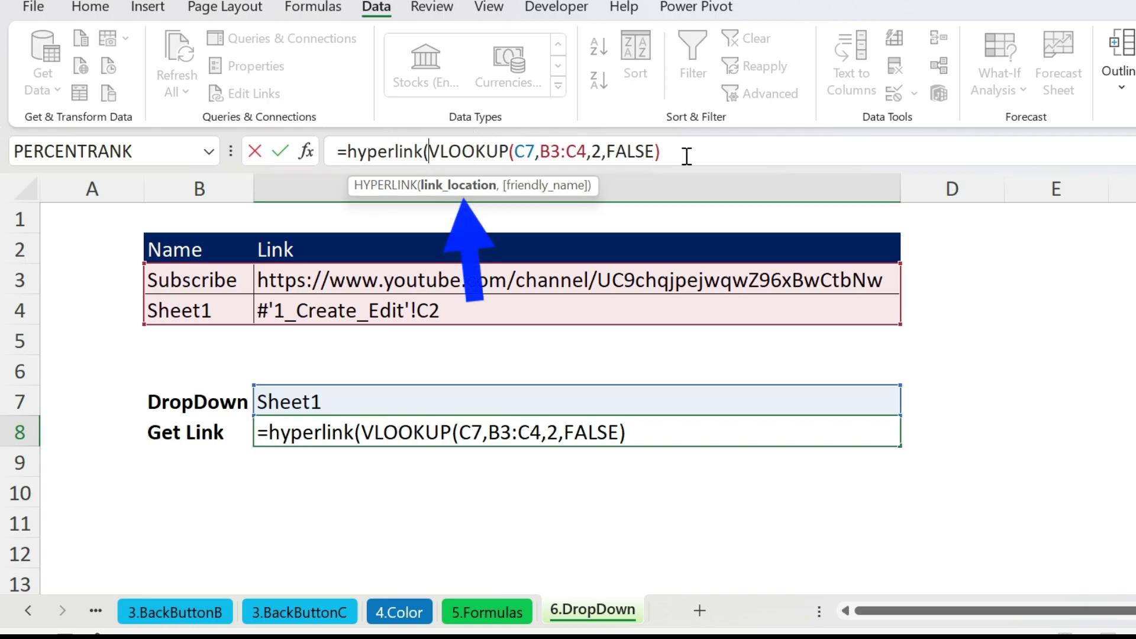
pyautogui.write(',')
pyautogui.click(452, 394)
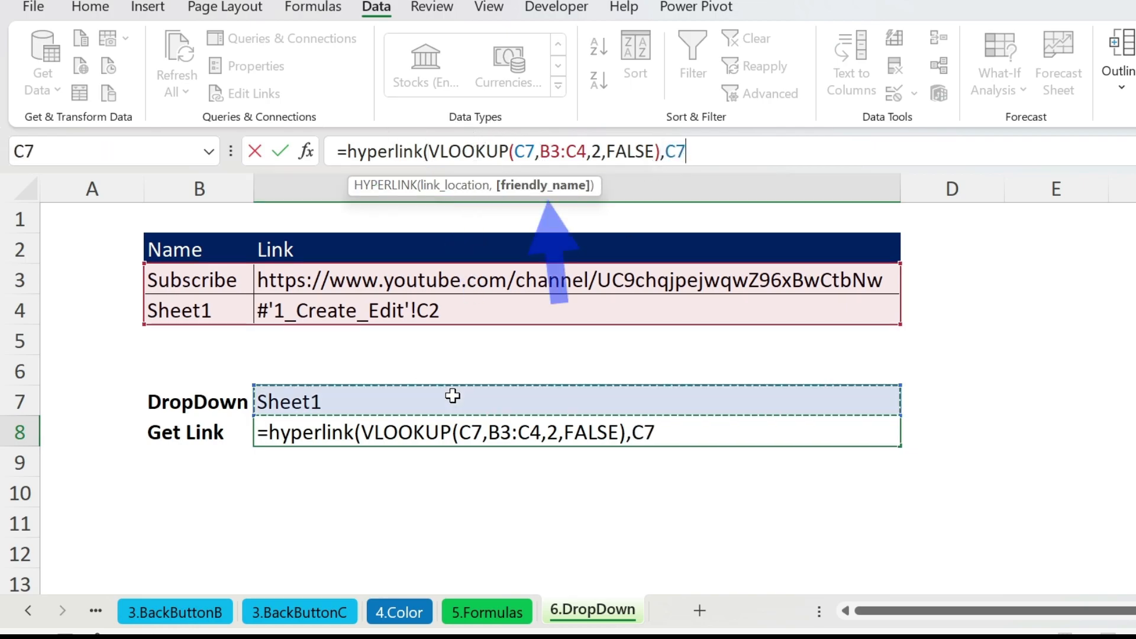
pyautogui.write(')')
pyautogui.press('Return')
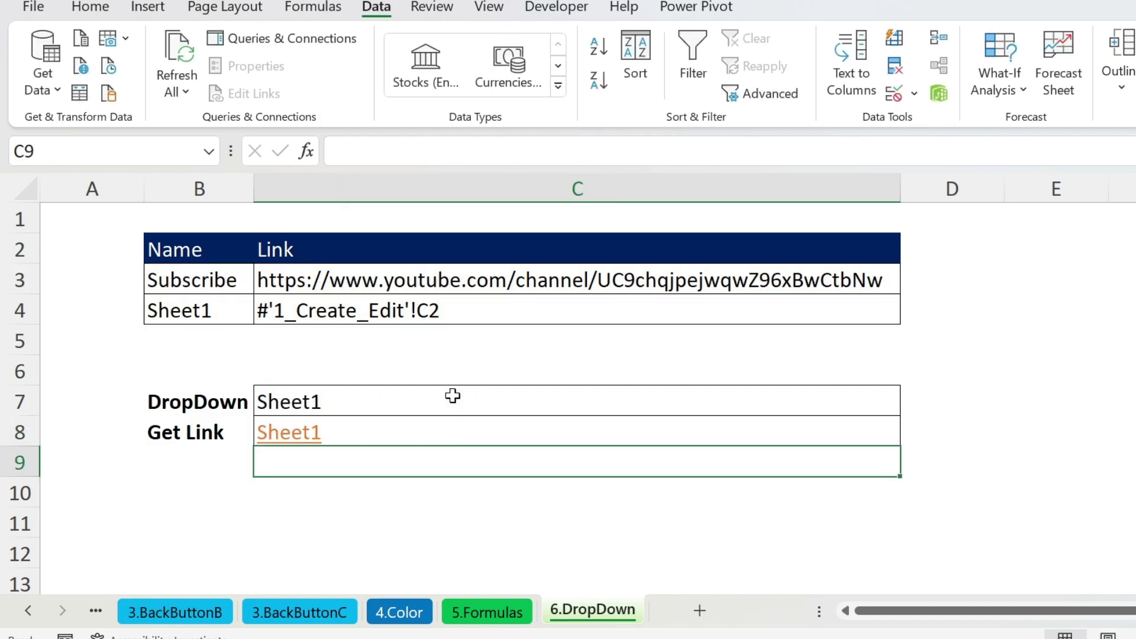
pyautogui.click(288, 441)
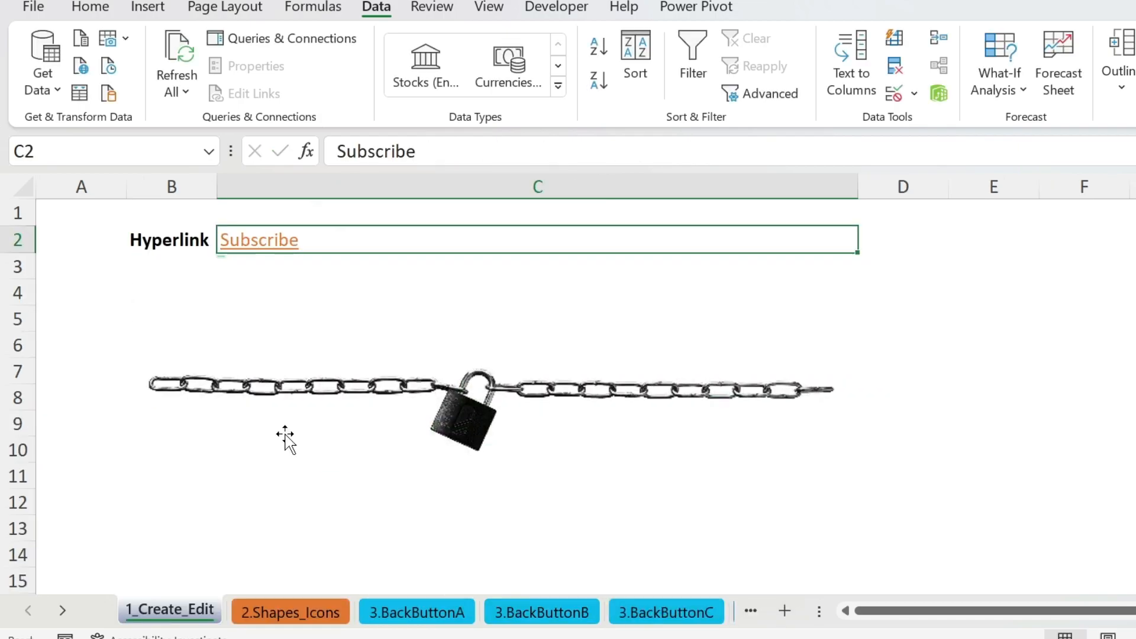